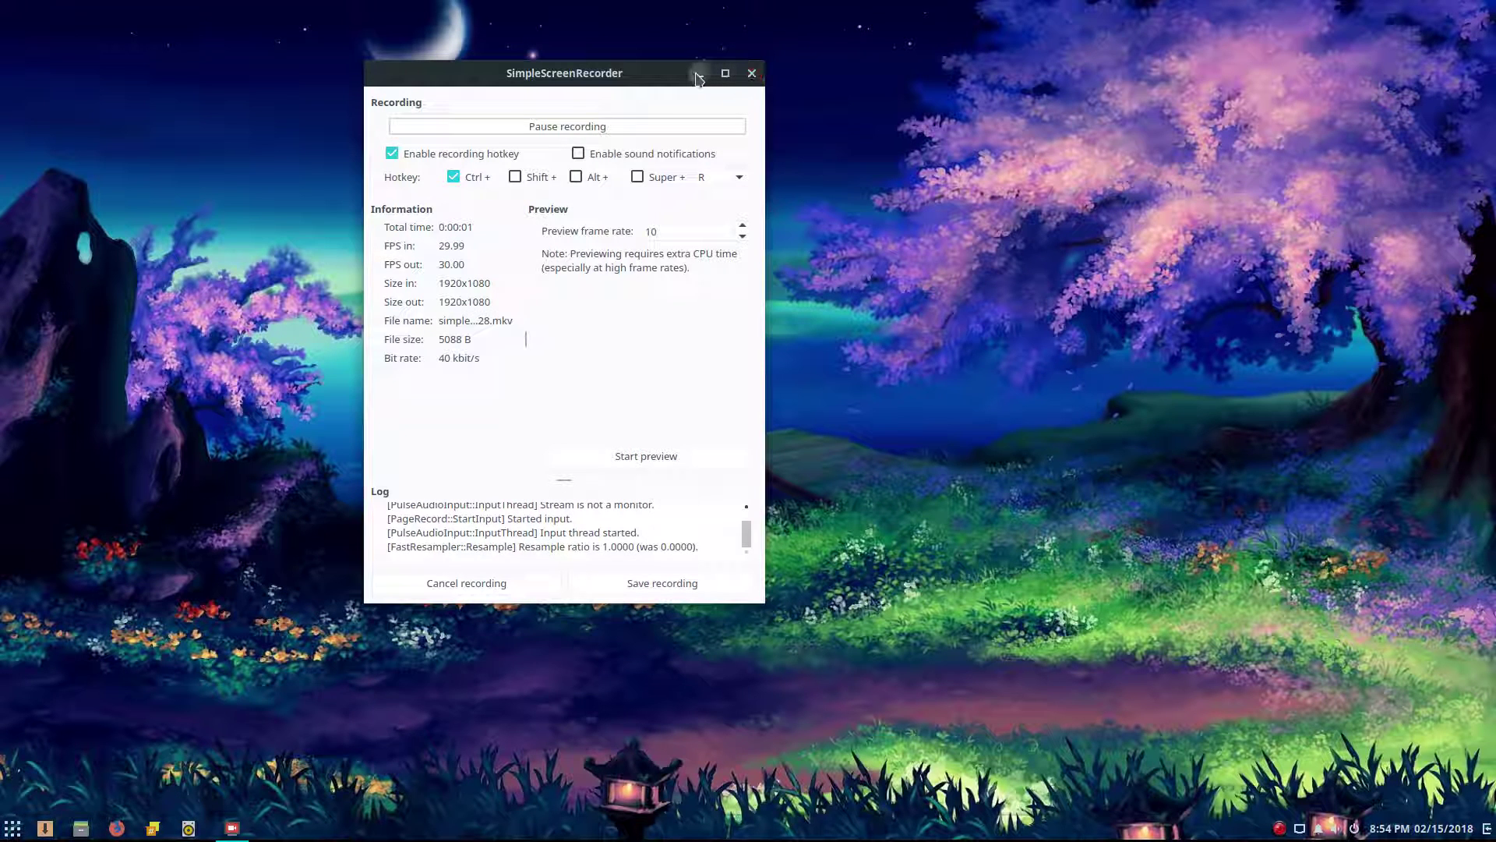
# - Minimize the SimpleScreenRecorder window so Firefox shows while recording continues
pyautogui.click(697, 74)
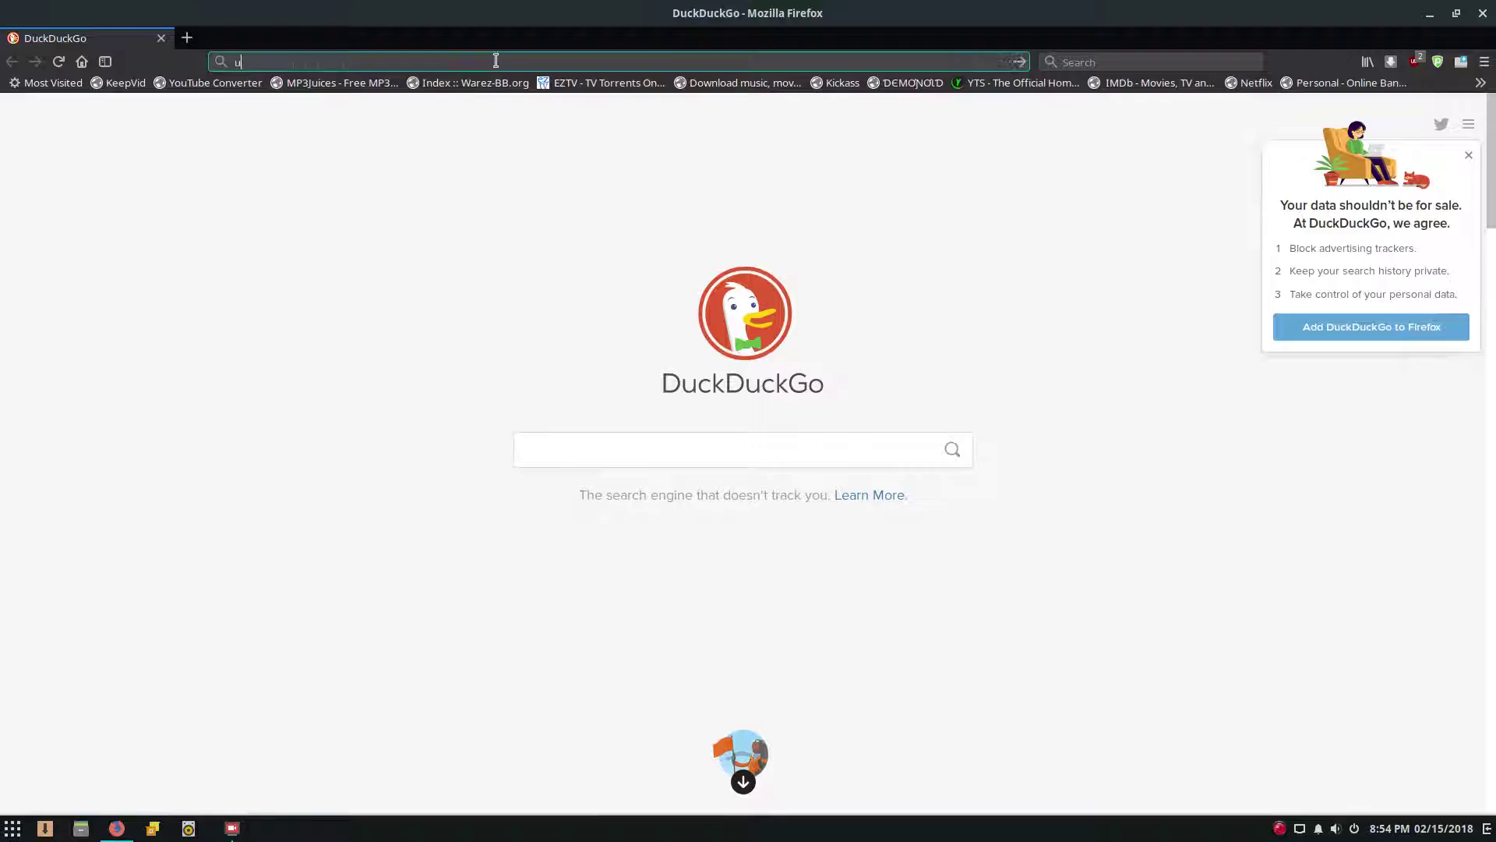
pyautogui.write('userch')
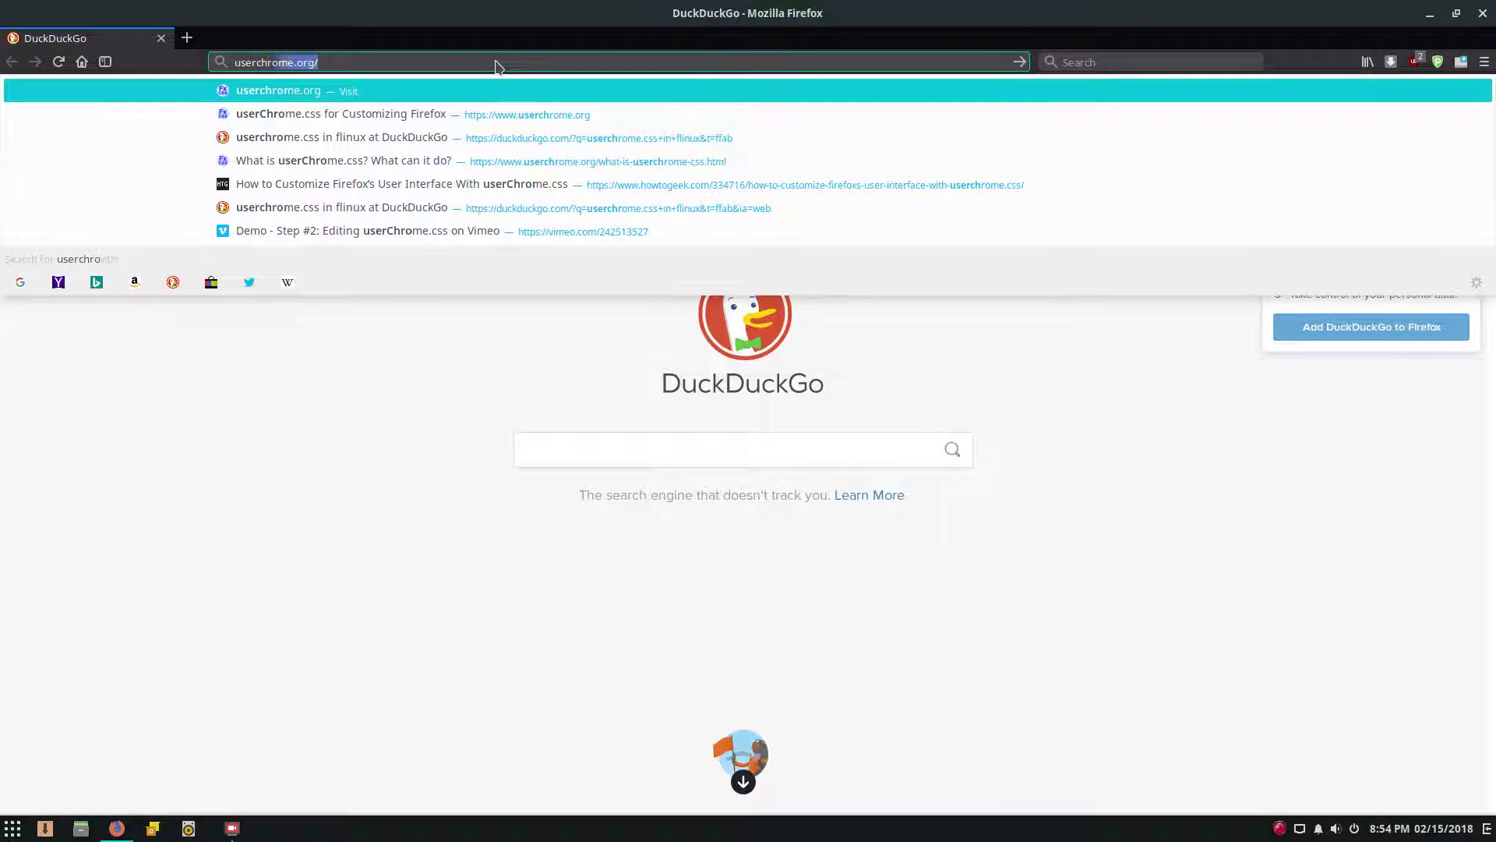
pyautogui.write('rome.o')
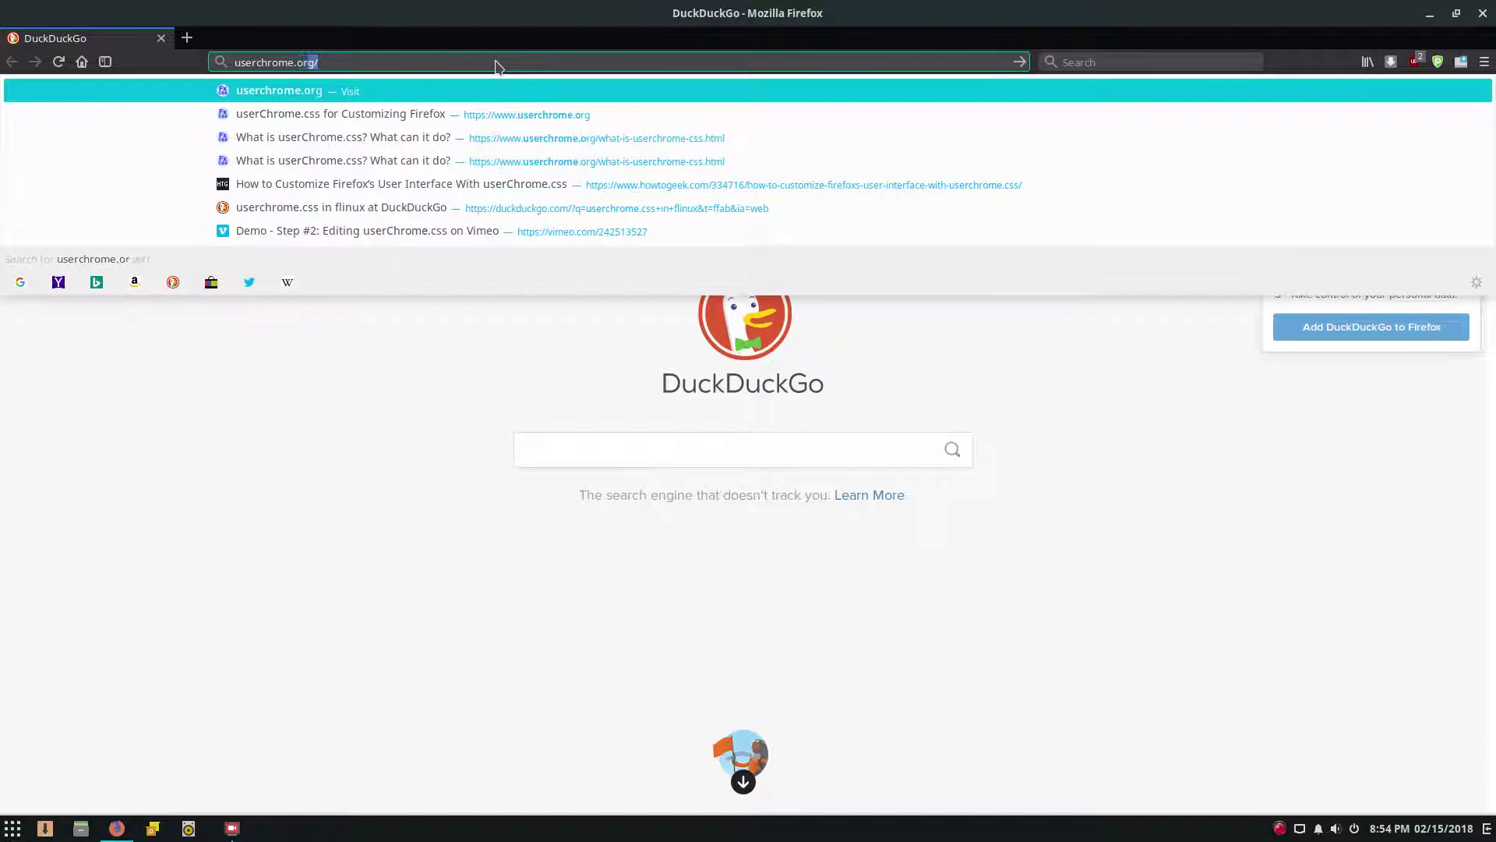
# - Load userchrome.org and open its 'What is userChrome.css?' page
pyautogui.press('Return')
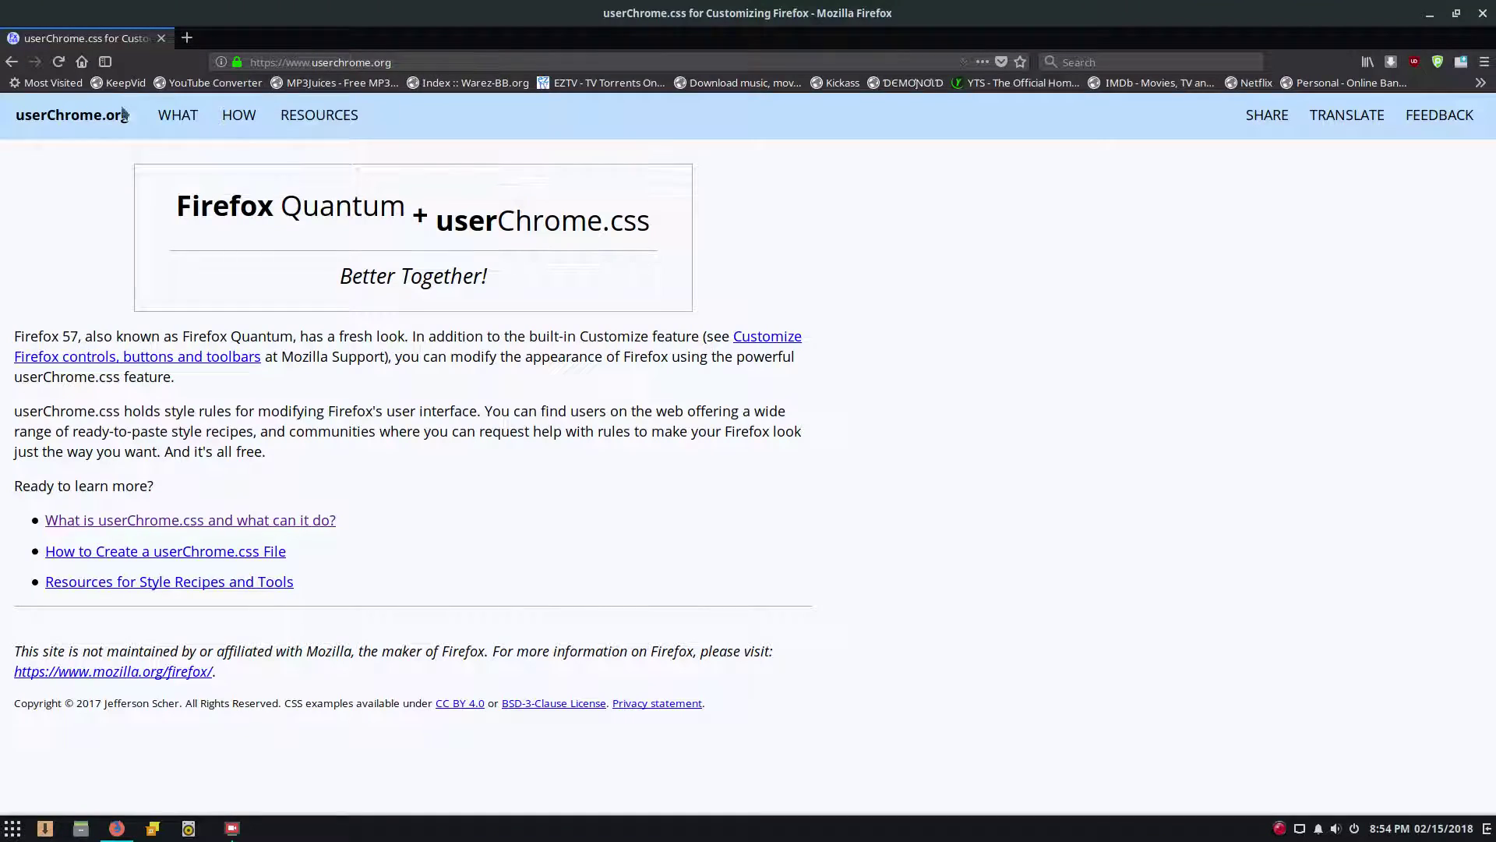
pyautogui.click(179, 115)
pyautogui.scroll(-8, 431, 399)
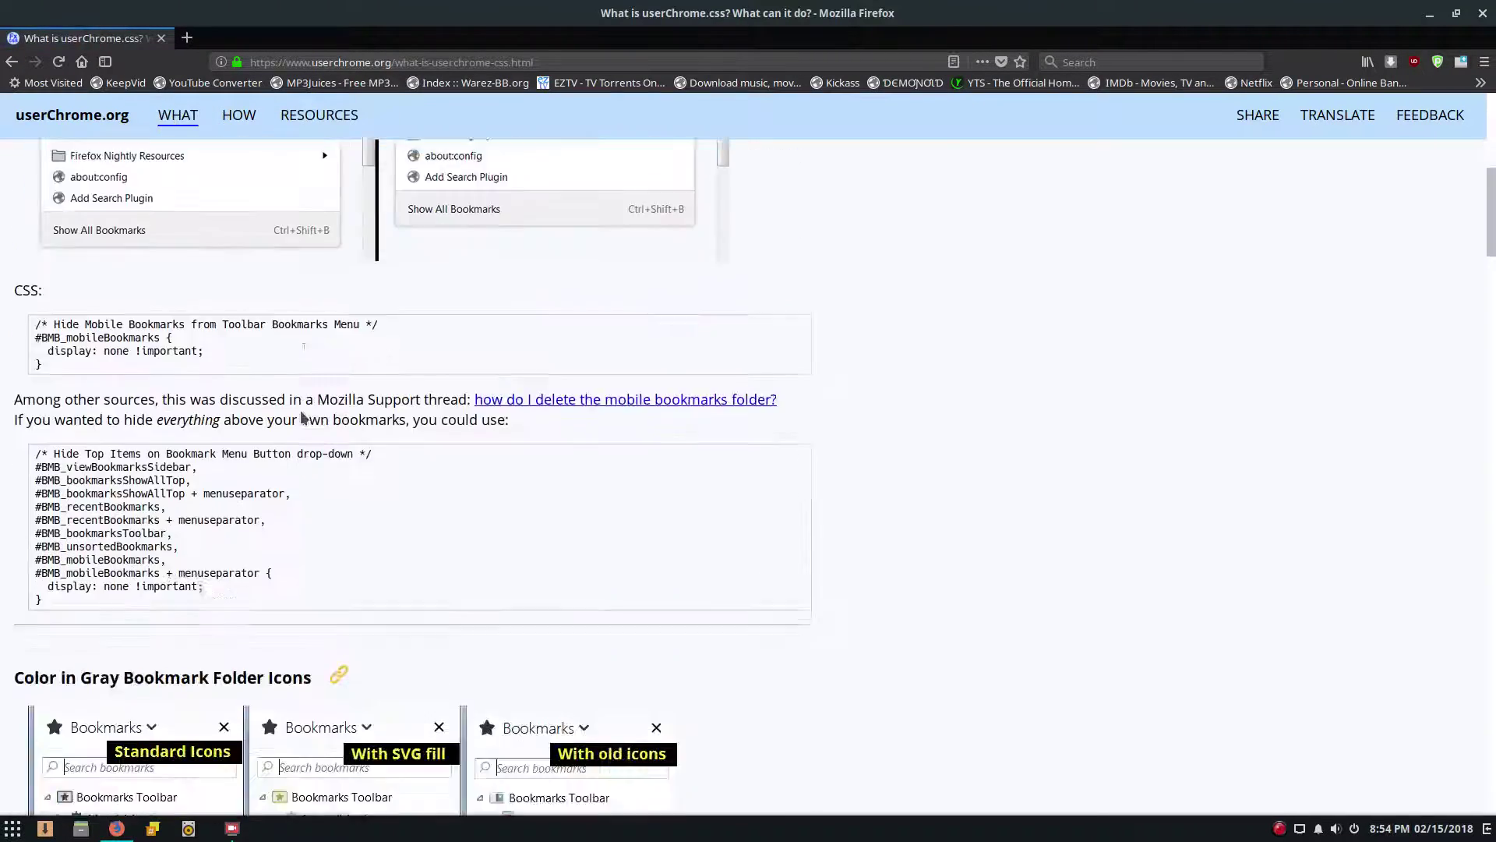
pyautogui.scroll(-8, 252, 445)
pyautogui.scroll(-8, 253, 445)
pyautogui.scroll(-8, 253, 445)
pyautogui.scroll(-1, 229, 472)
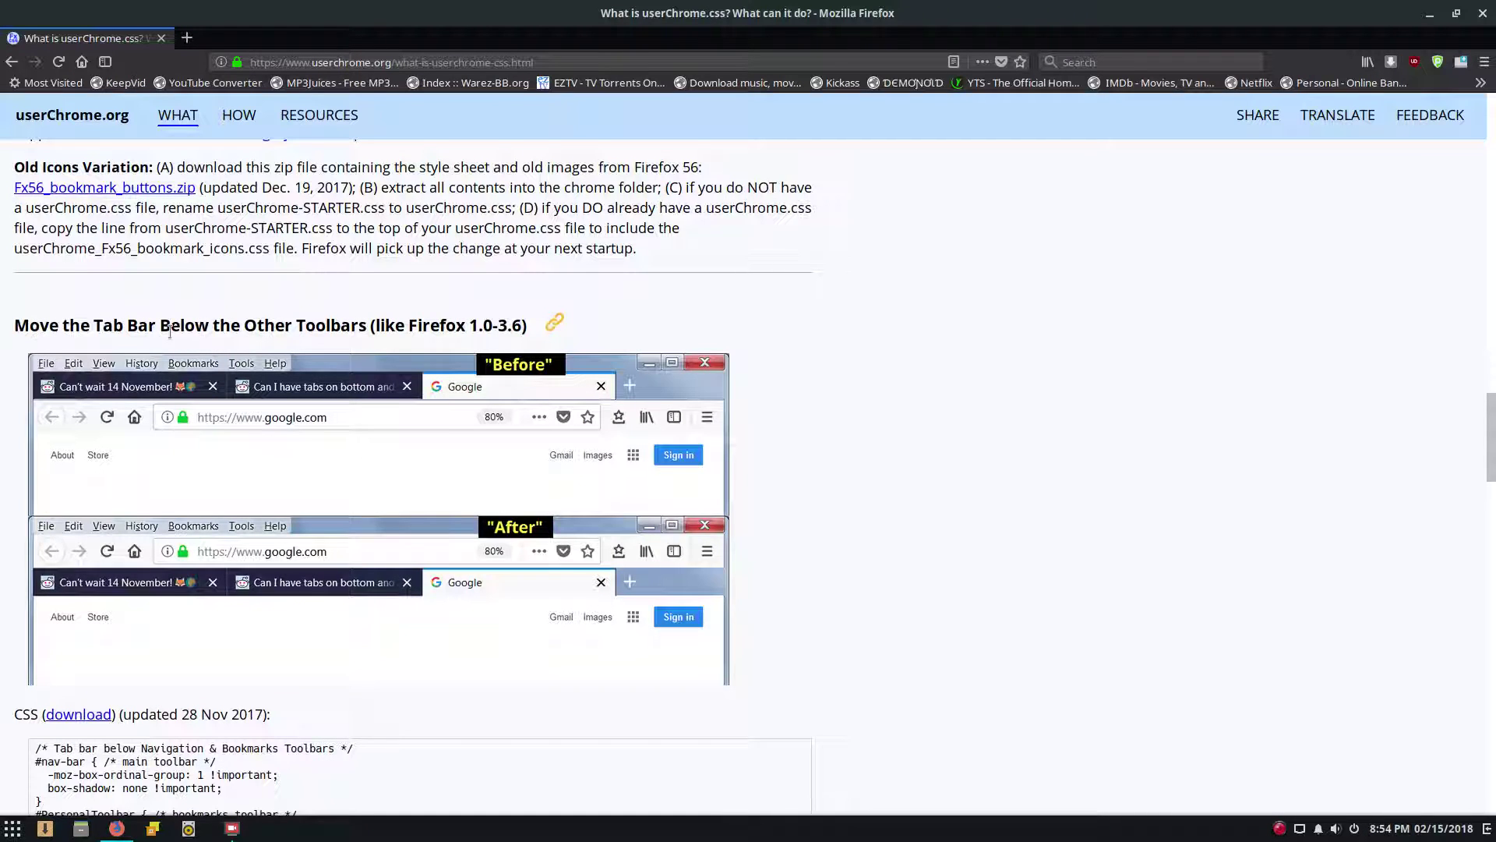
pyautogui.scroll(-2, 273, 313)
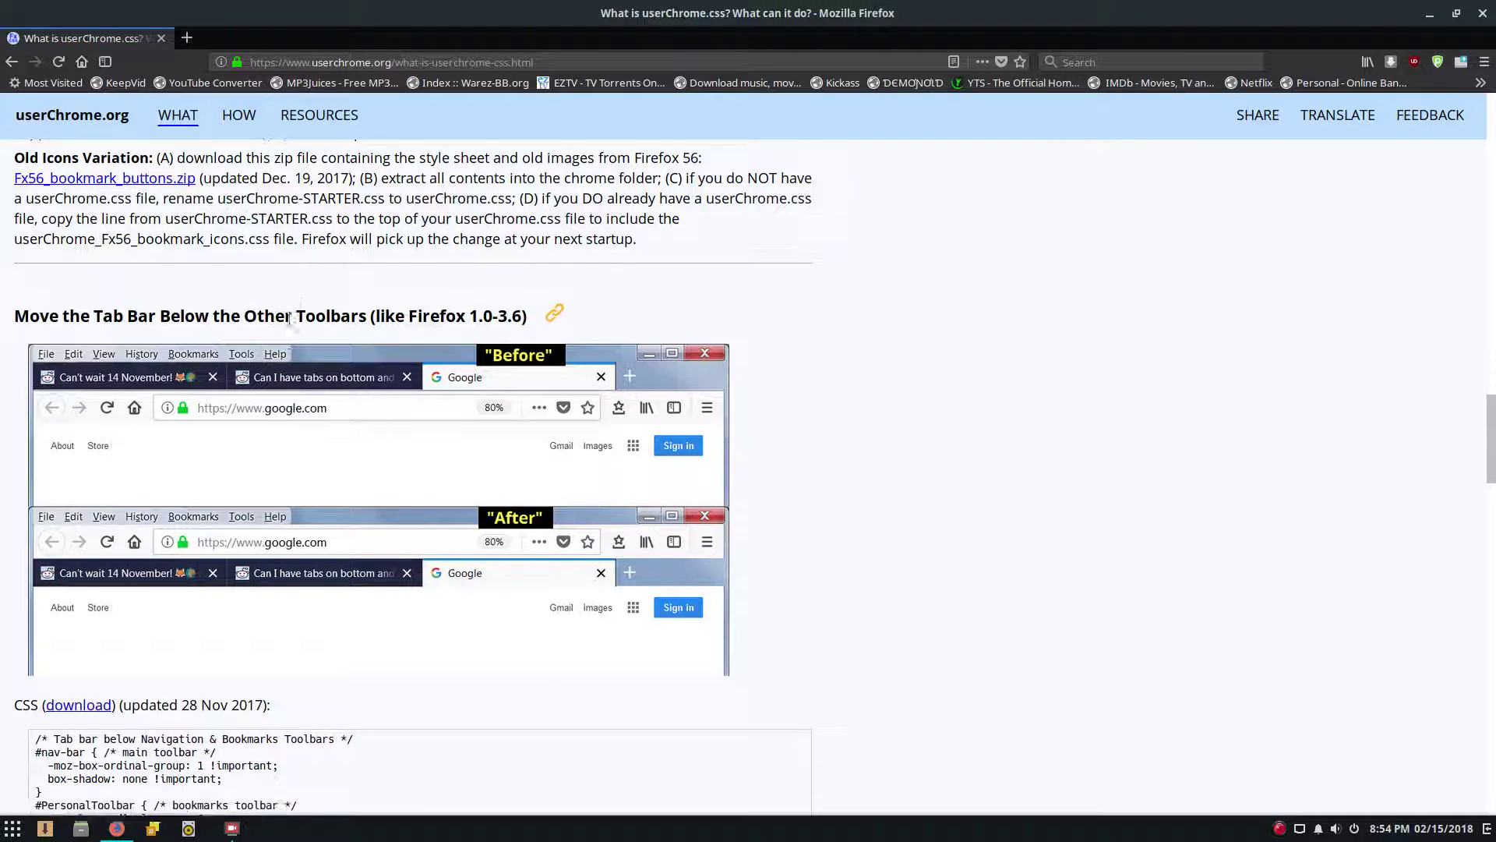
pyautogui.scroll(-3, 251, 351)
pyautogui.scroll(-2, 250, 352)
pyautogui.scroll(-3, 251, 352)
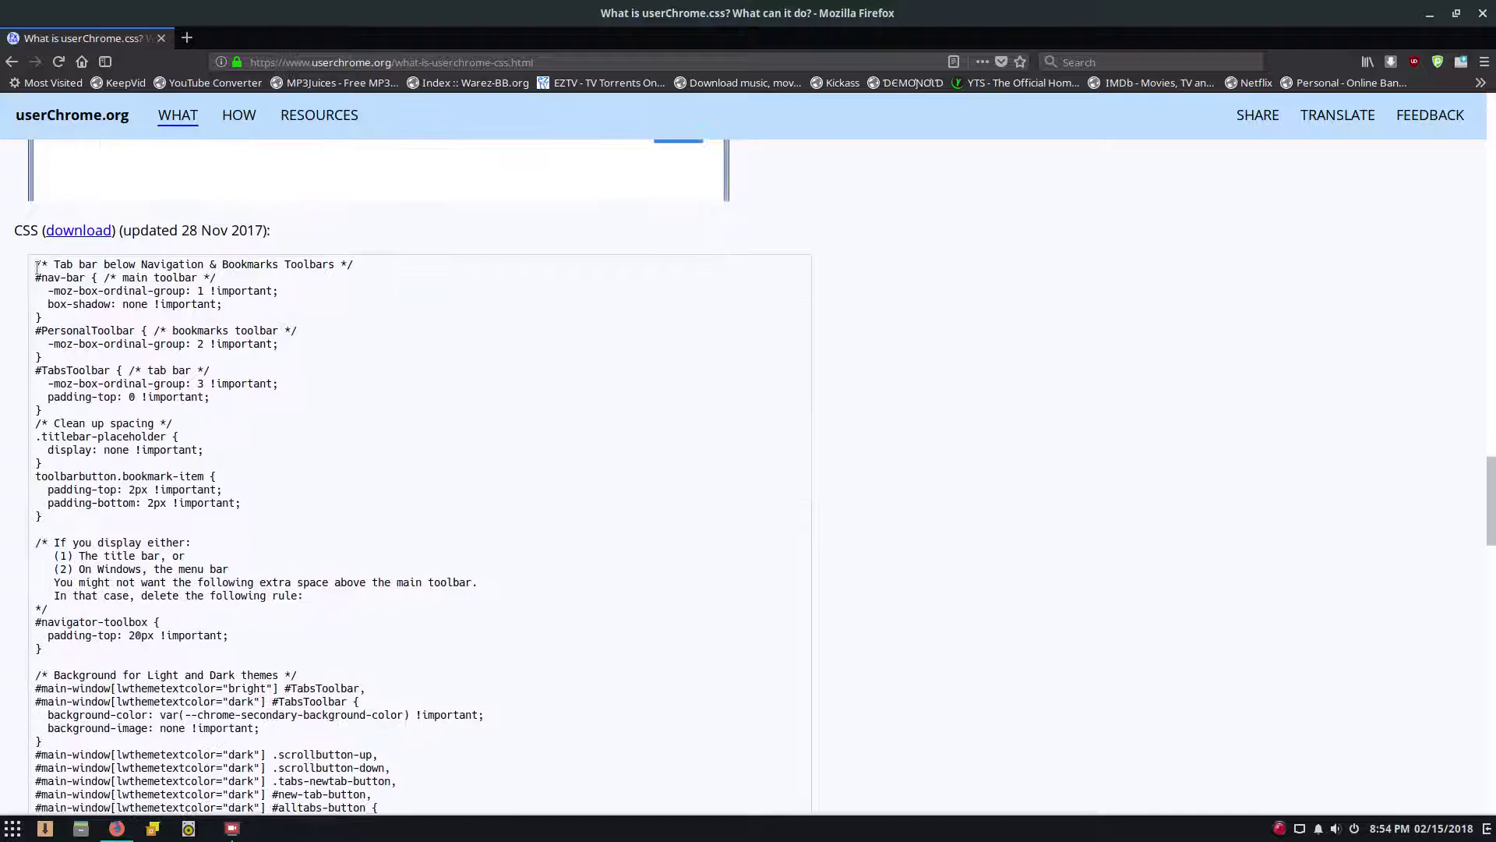
pyautogui.moveTo(35, 265); pyautogui.dragTo(196, 685)
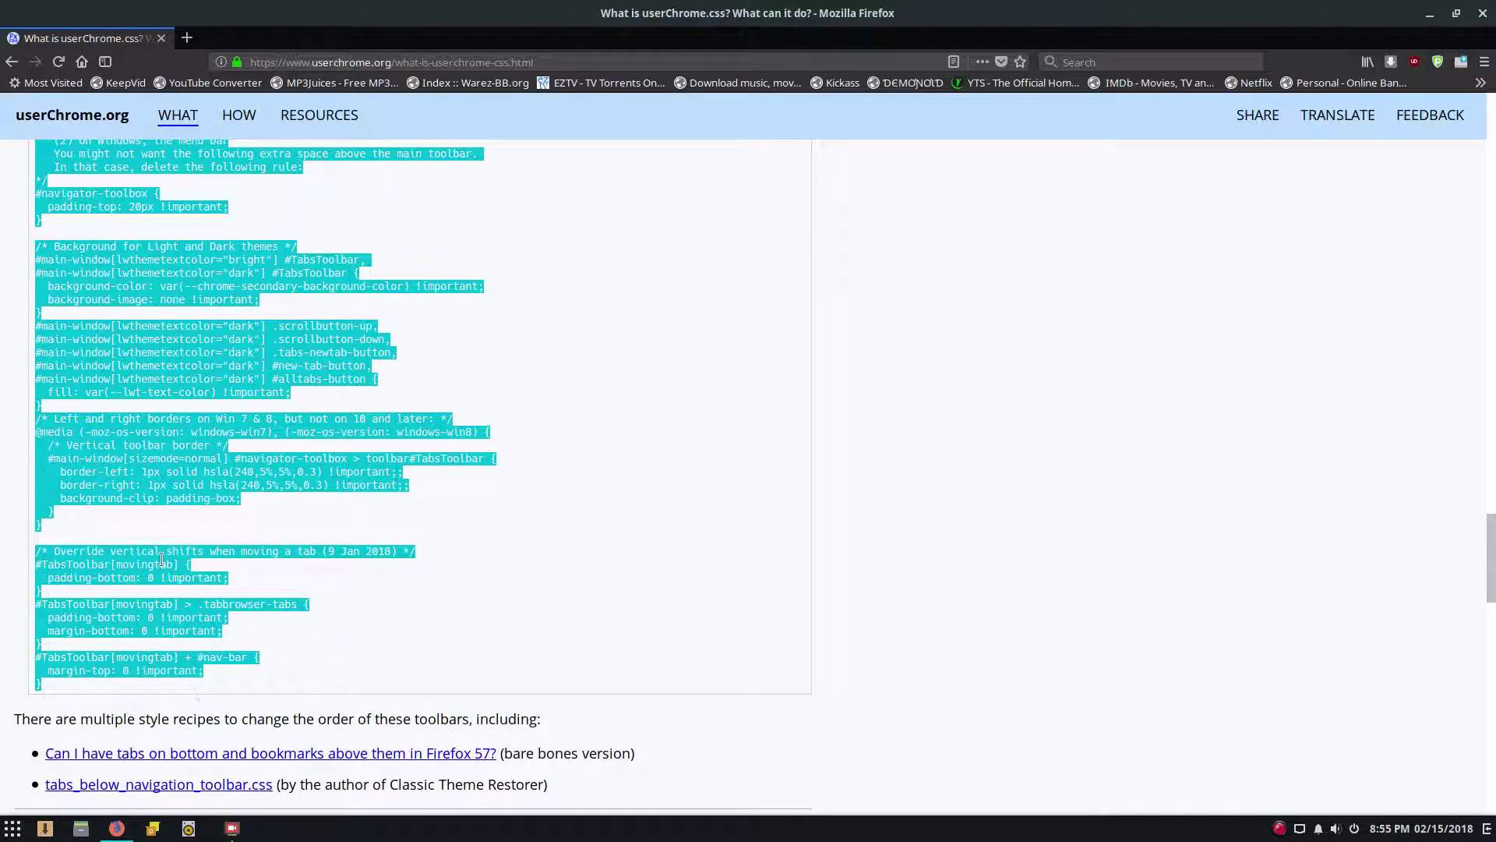
# - Copy the 'Move the Tab Bar Below the Other Toolbars' CSS and open Home in Files
pyautogui.rightClick(161, 560)
pyautogui.click(185, 577)
pyautogui.click(79, 829)
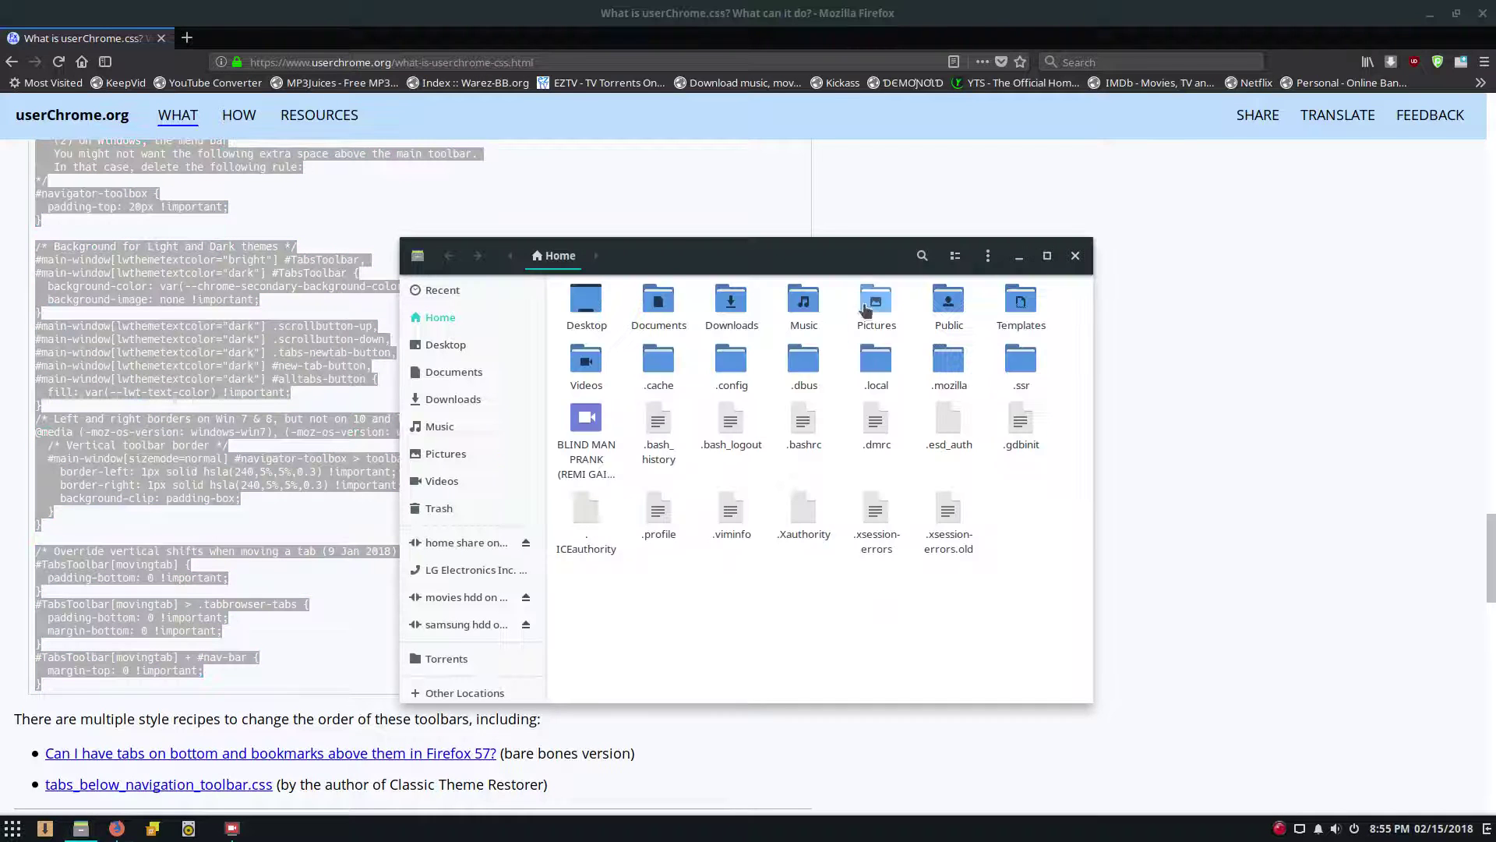
# - Open ~/.mozilla/firefox/profiles.ini and highlight the profile path 'fv7x9vuu.default'
pyautogui.doubleClick(732, 365)
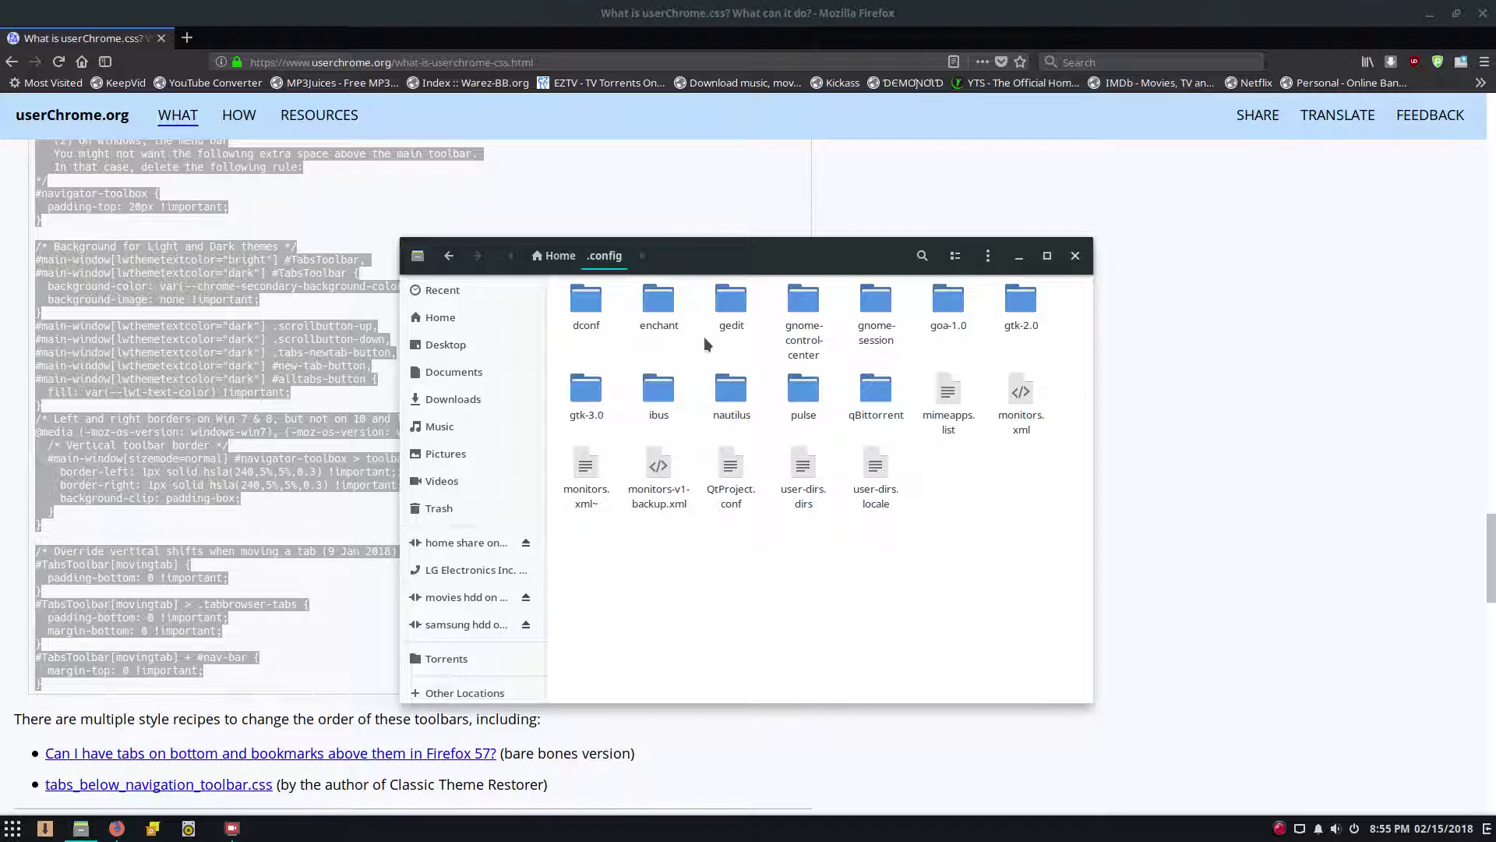
pyautogui.click(555, 255)
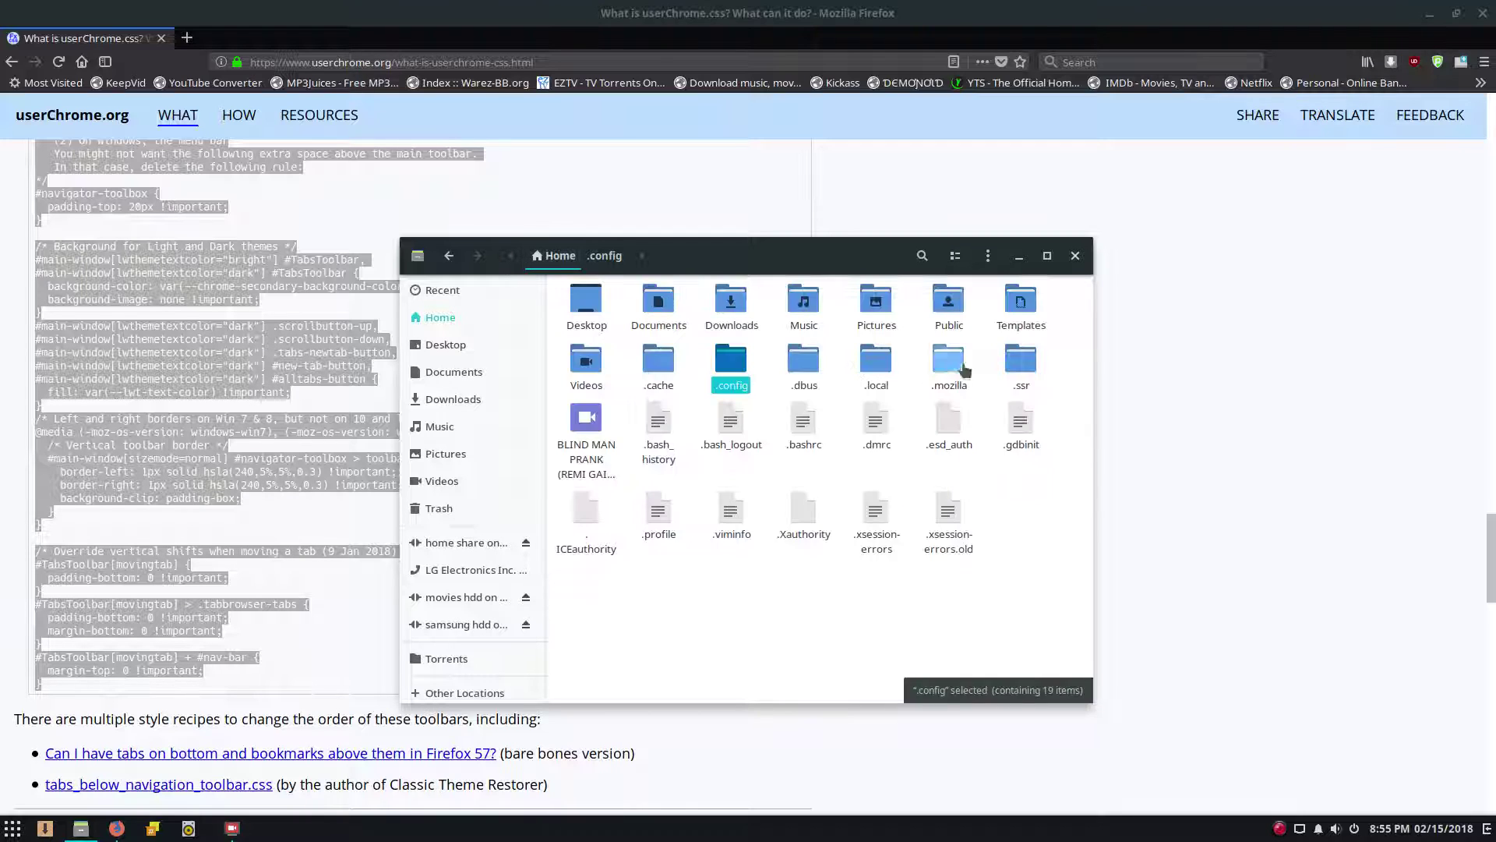
pyautogui.doubleClick(953, 365)
pyautogui.doubleClick(657, 307)
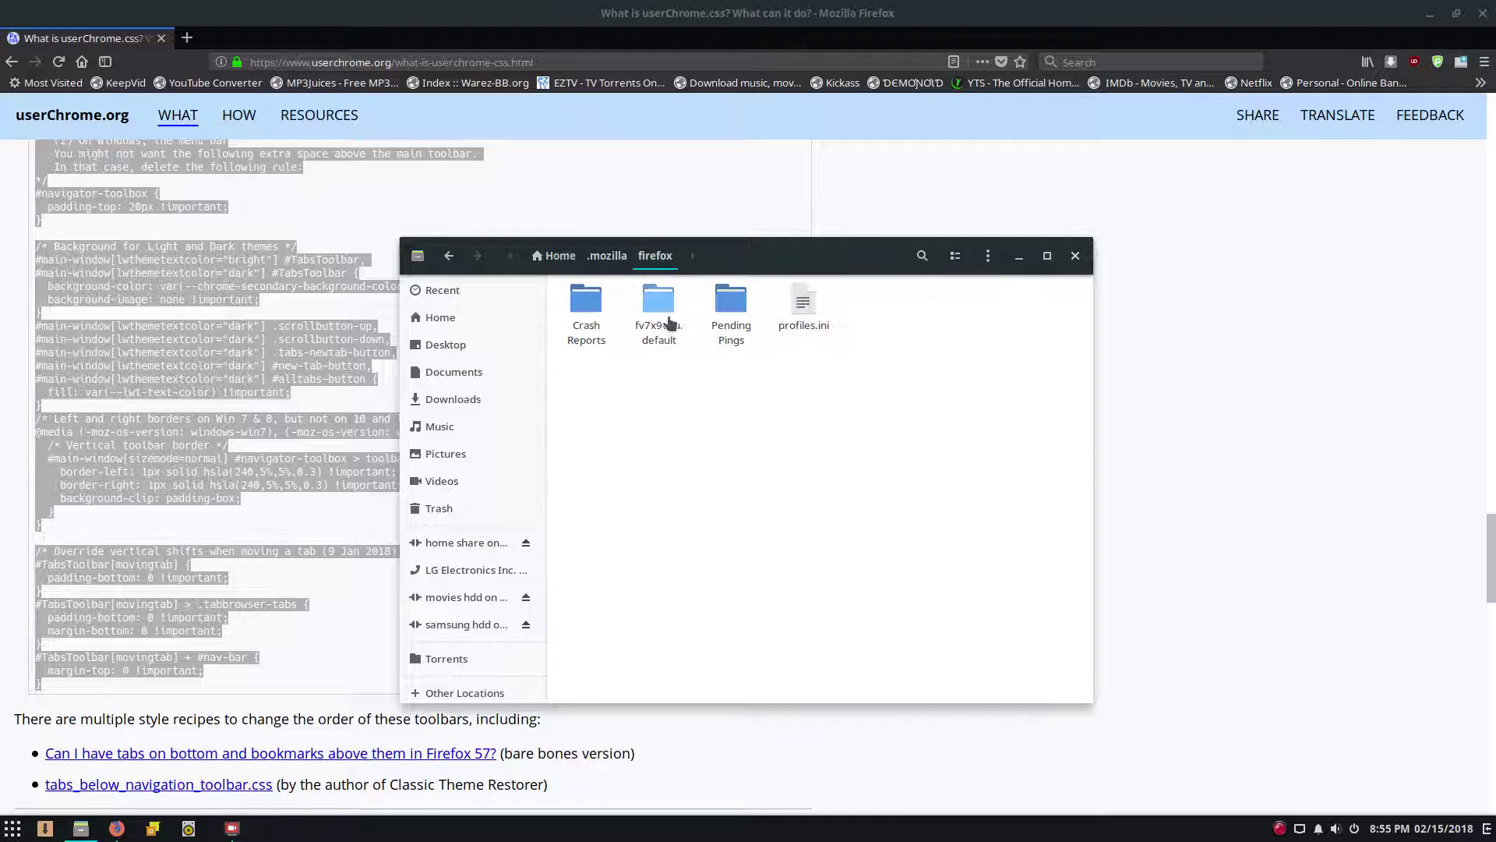
pyautogui.click(804, 313)
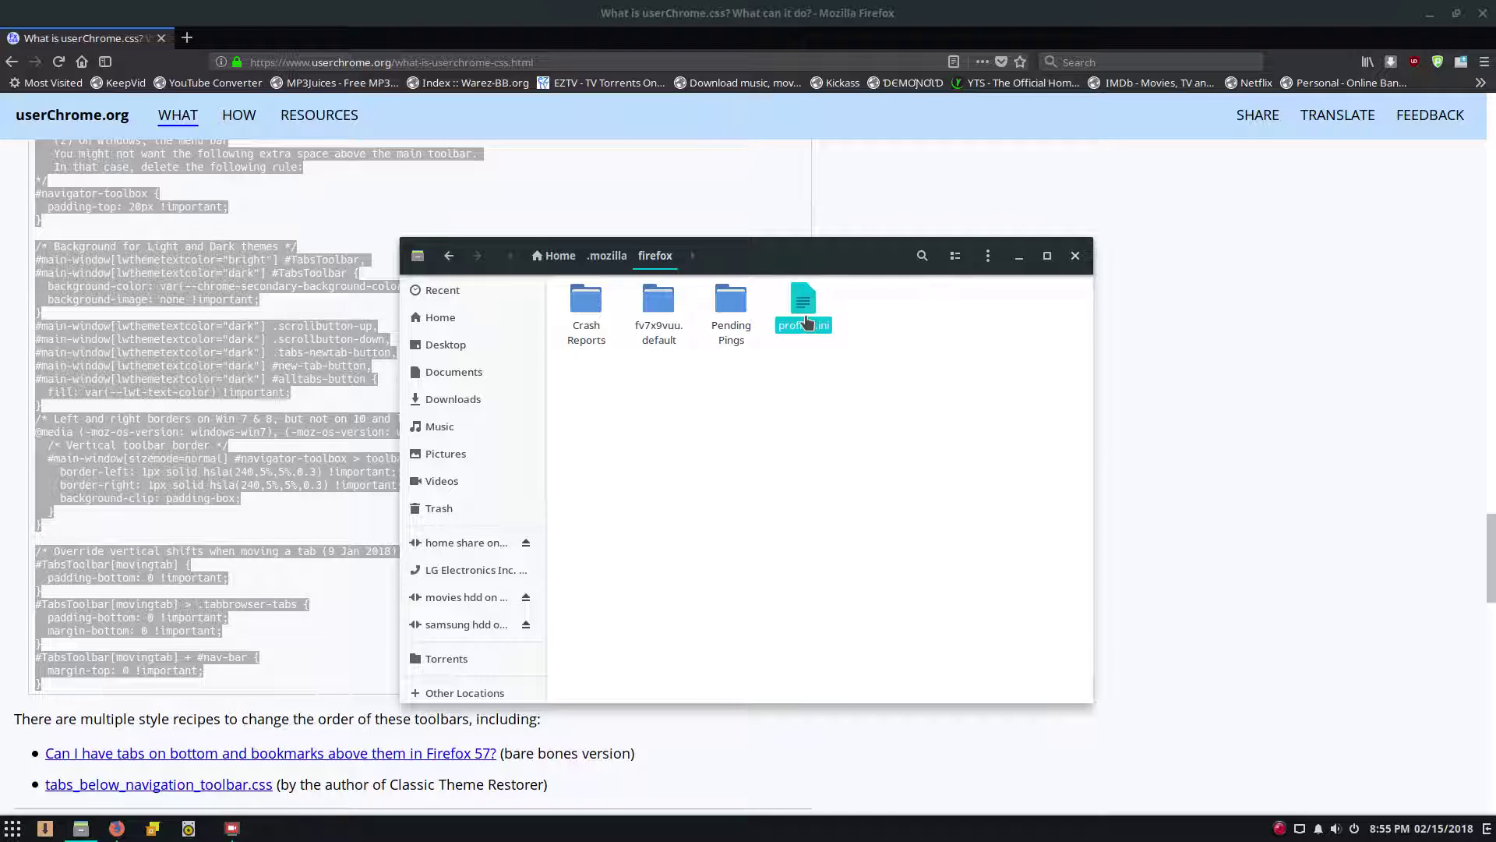
pyautogui.doubleClick(805, 313)
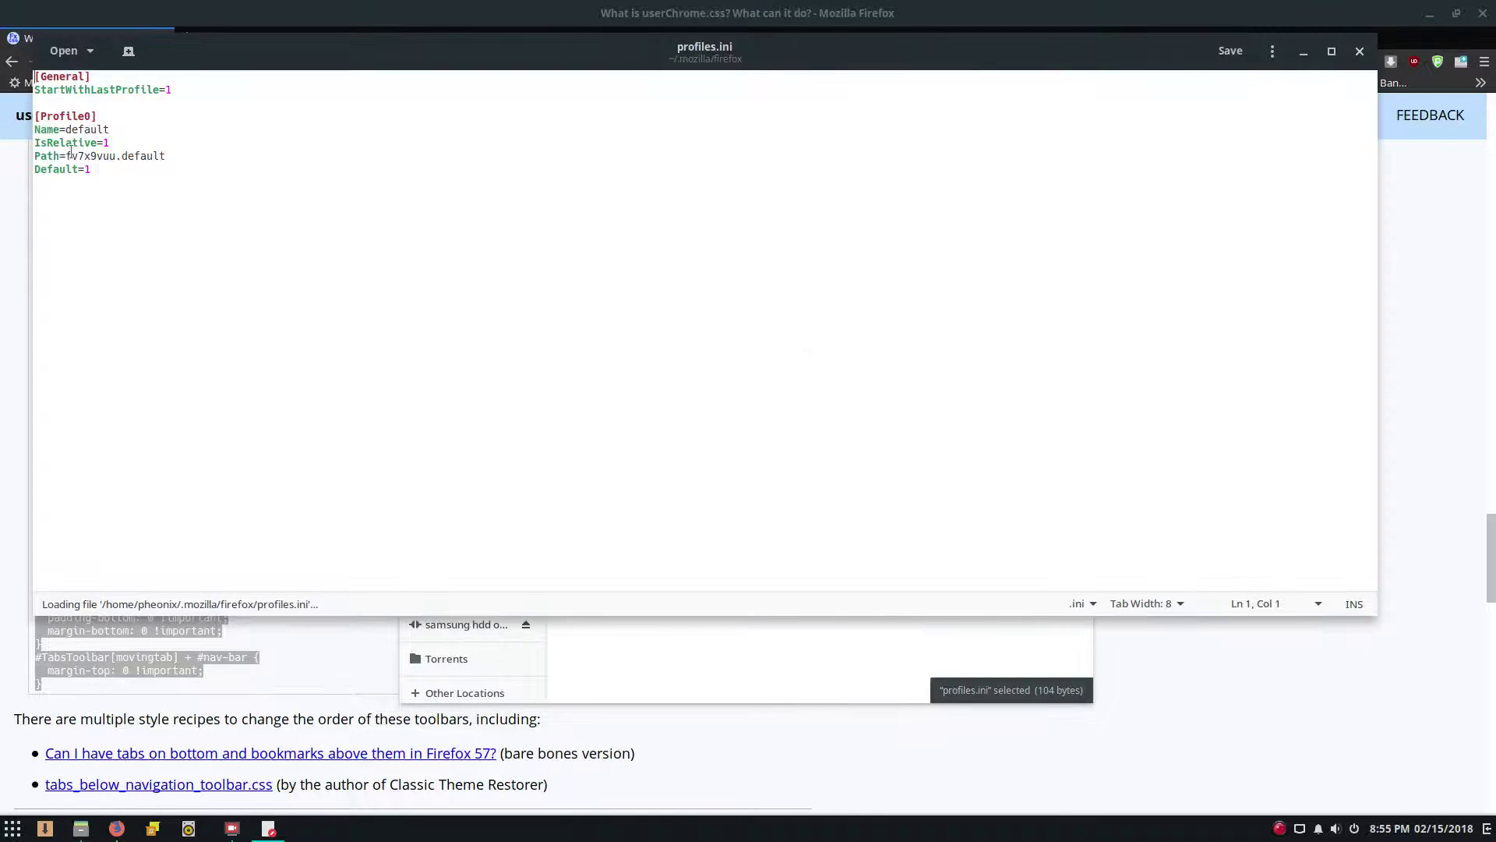
pyautogui.moveTo(67, 156); pyautogui.dragTo(166, 155)
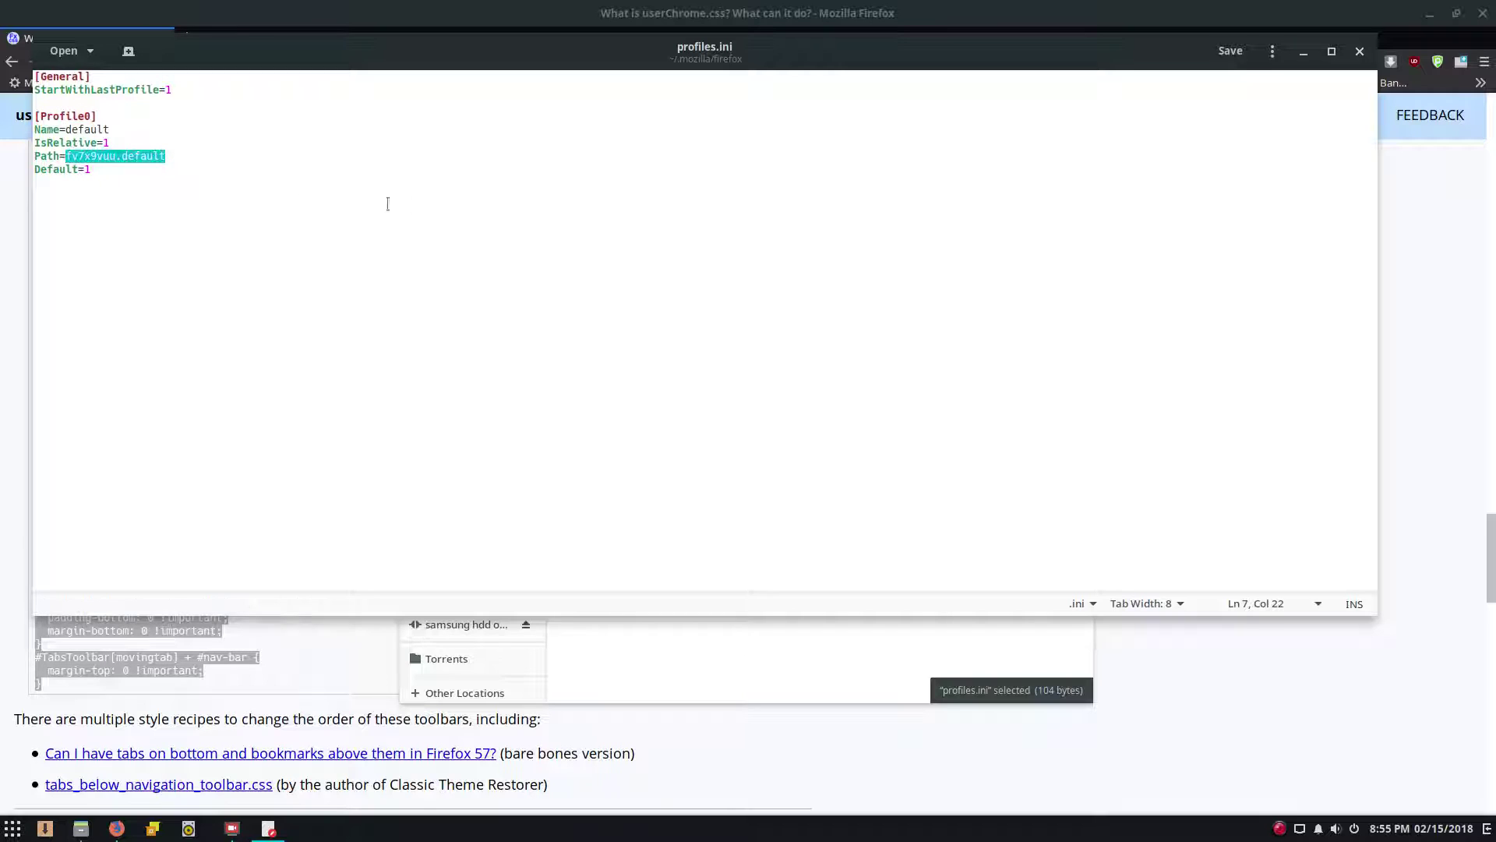
# - Make a new folder named 'chrome' inside the fv7x9vuu.default profile folder
pyautogui.click(1360, 51)
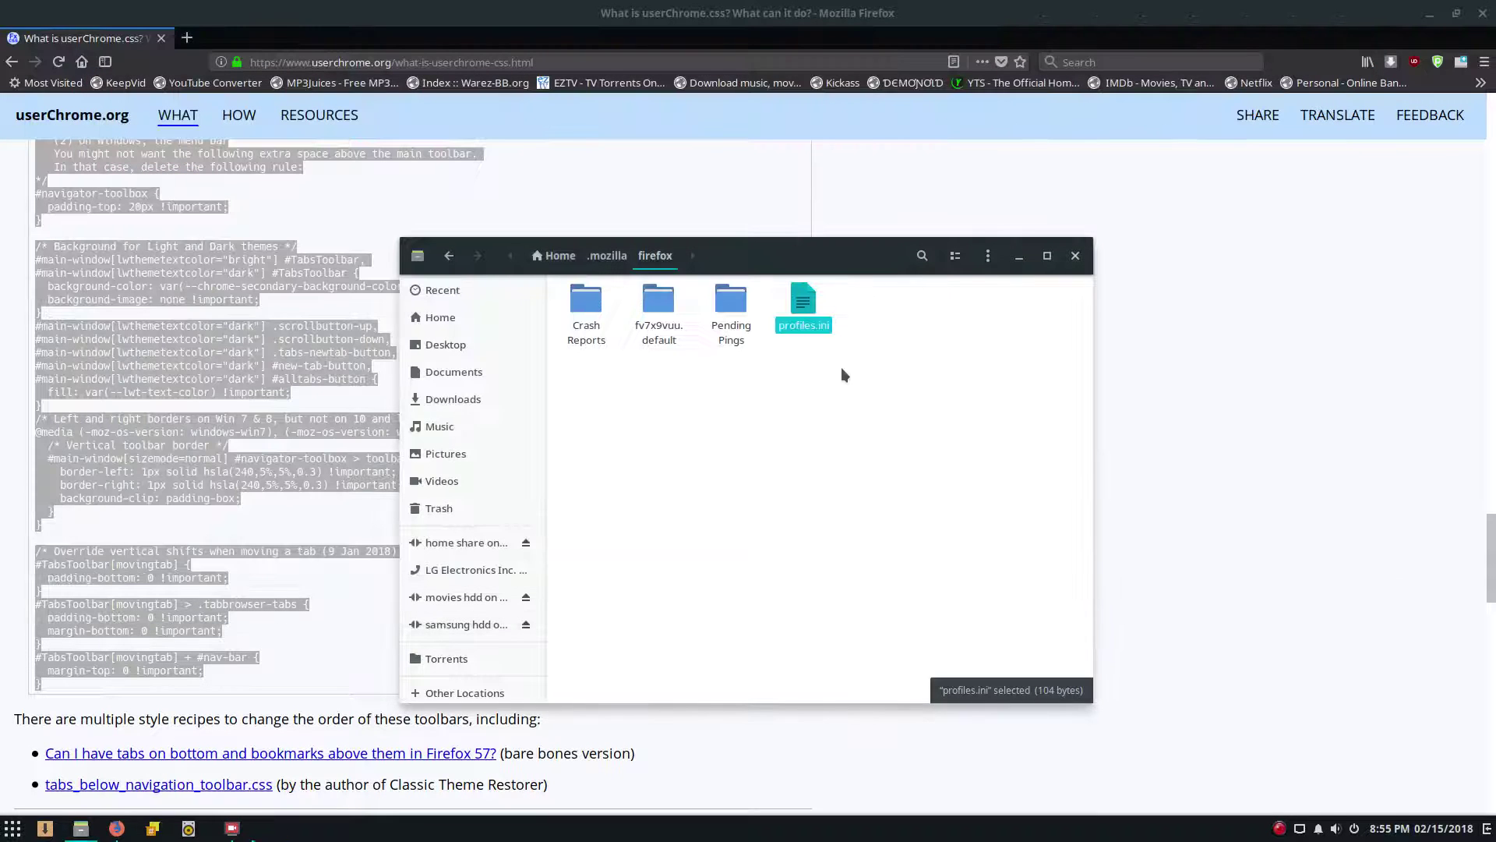
pyautogui.doubleClick(654, 316)
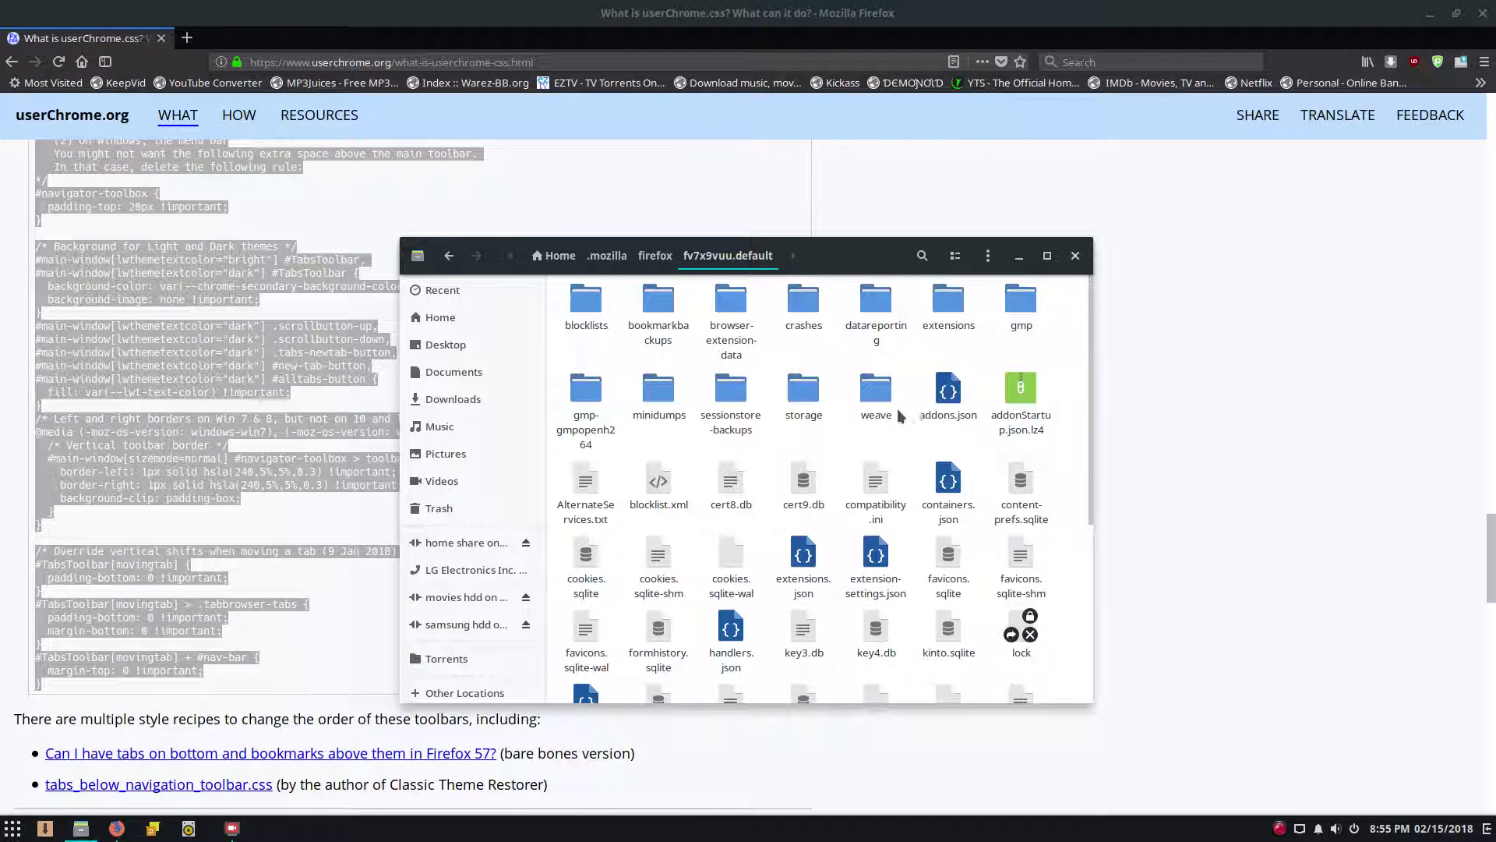
pyautogui.rightClick(773, 372)
pyautogui.click(807, 384)
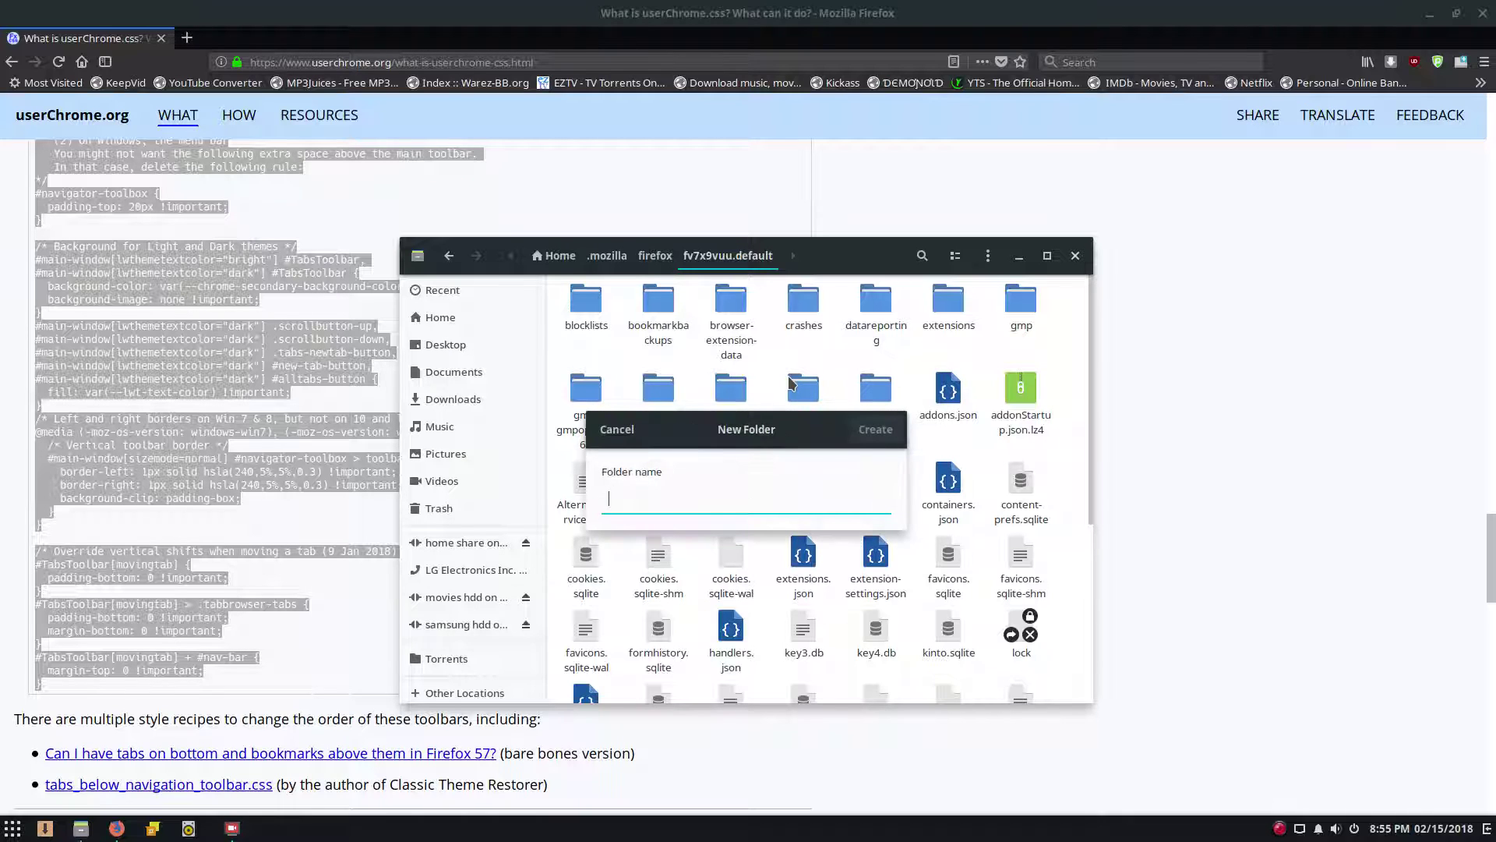
pyautogui.write('chrome')
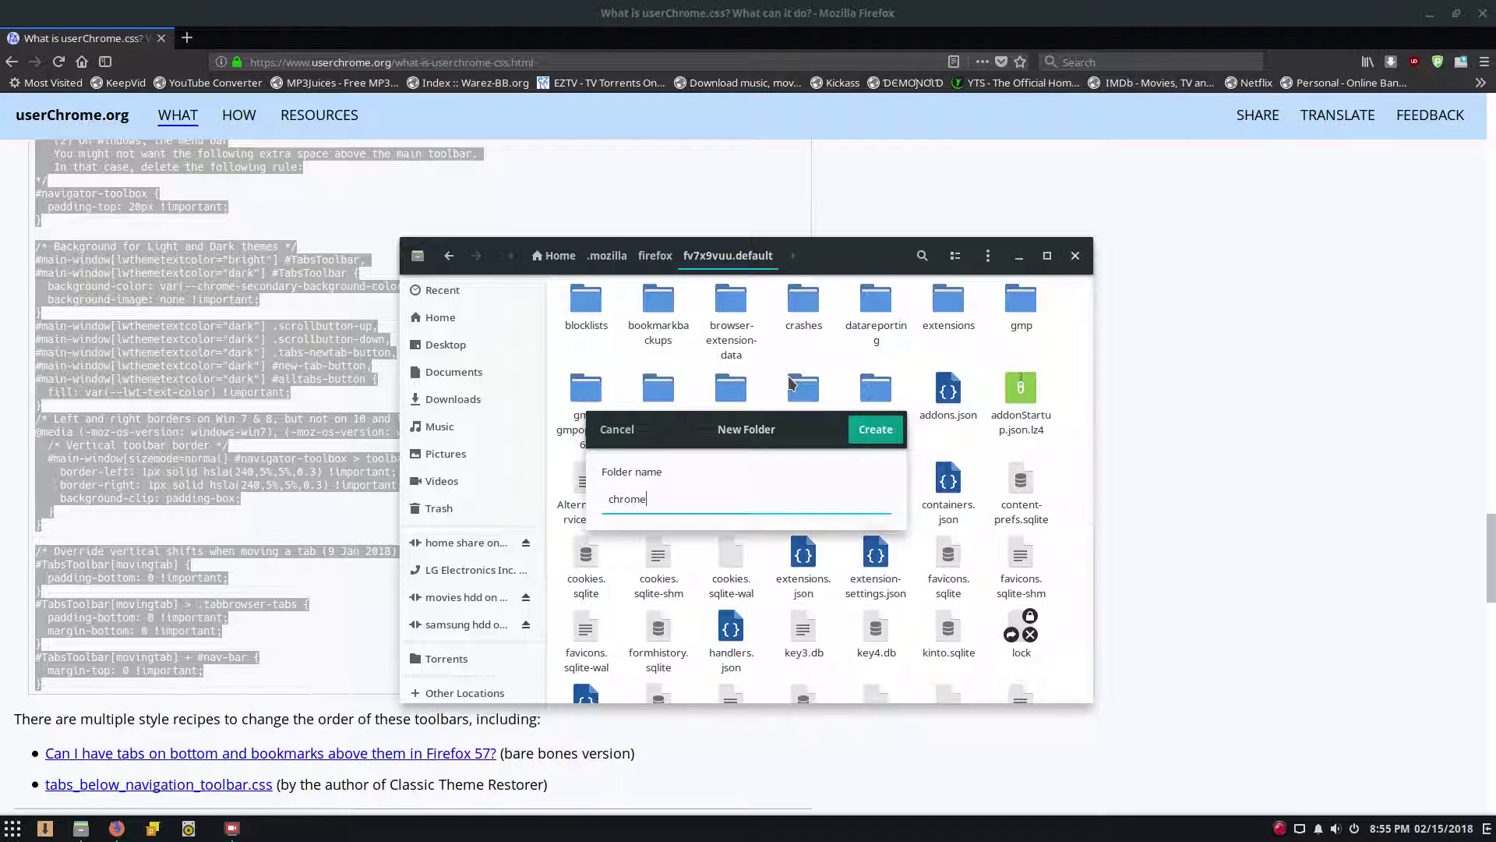
pyautogui.press('Return')
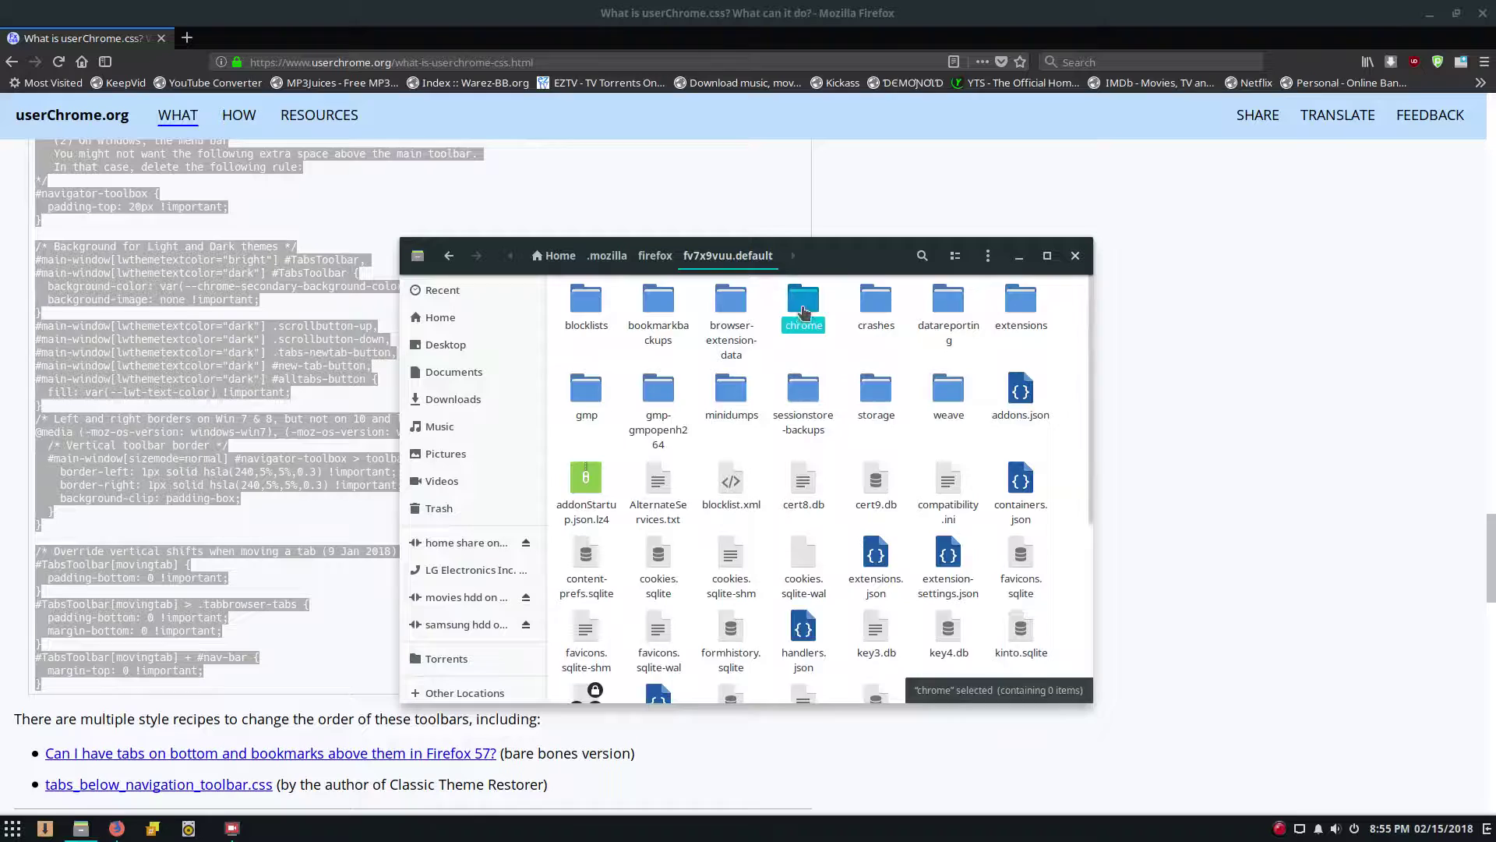
# - Open the chrome folder and launch a terminal there
pyautogui.doubleClick(804, 310)
pyautogui.rightClick(725, 385)
pyautogui.click(787, 526)
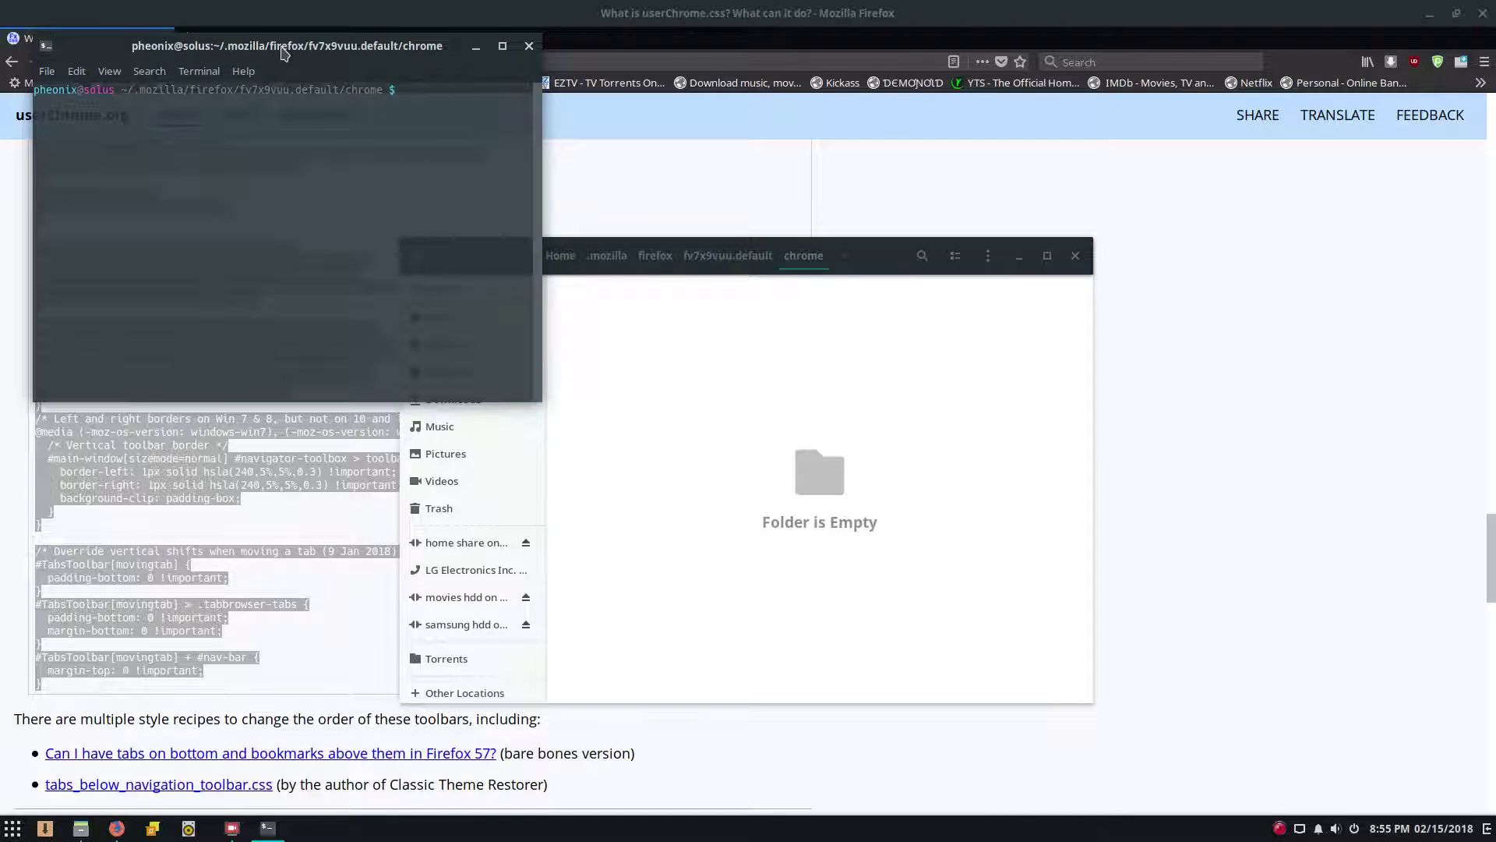
# - Move the terminal window beside the file manager
pyautogui.moveTo(284, 47); pyautogui.dragTo(1081, 349)
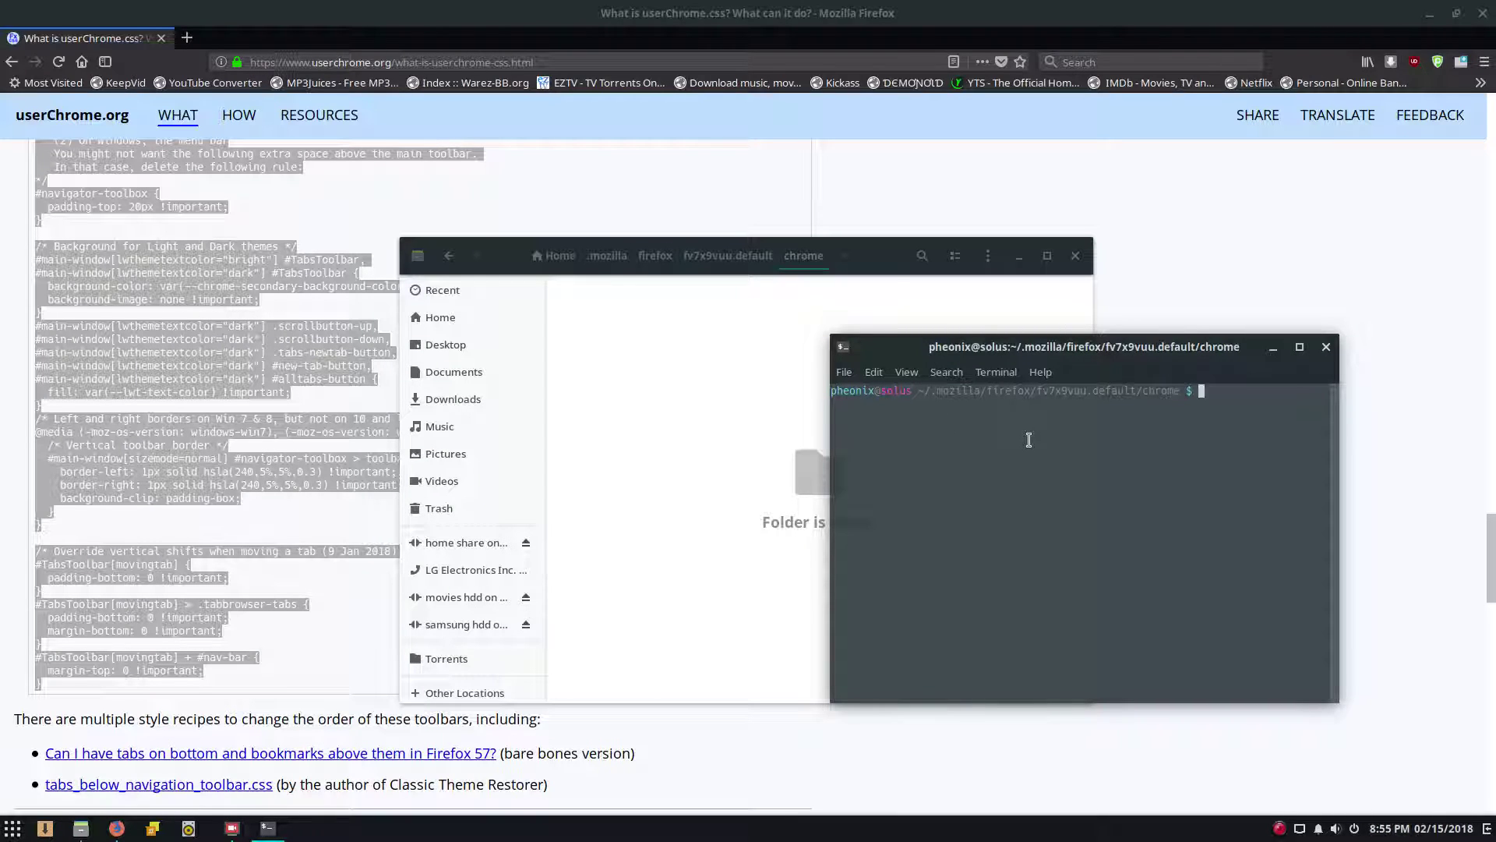
pyautogui.write('vim userC')
pyautogui.write('hrome.css')
# - Open userChrome.css in Vim, paste the copied CSS, and save with :wq
pyautogui.press('Return')
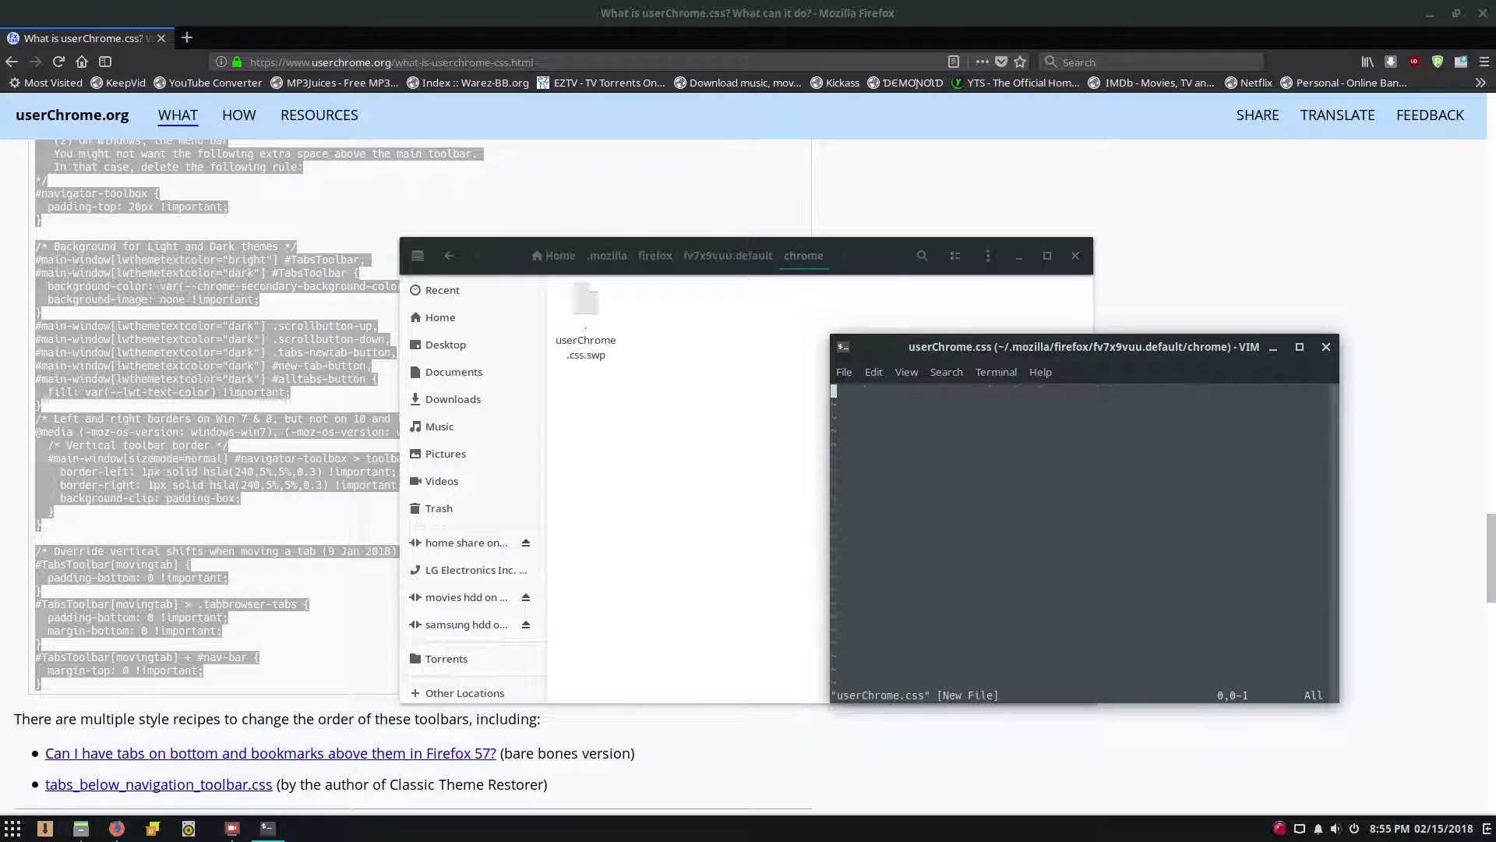
pyautogui.press('i')
pyautogui.hotkey('ctrl', 'shift', 'v')
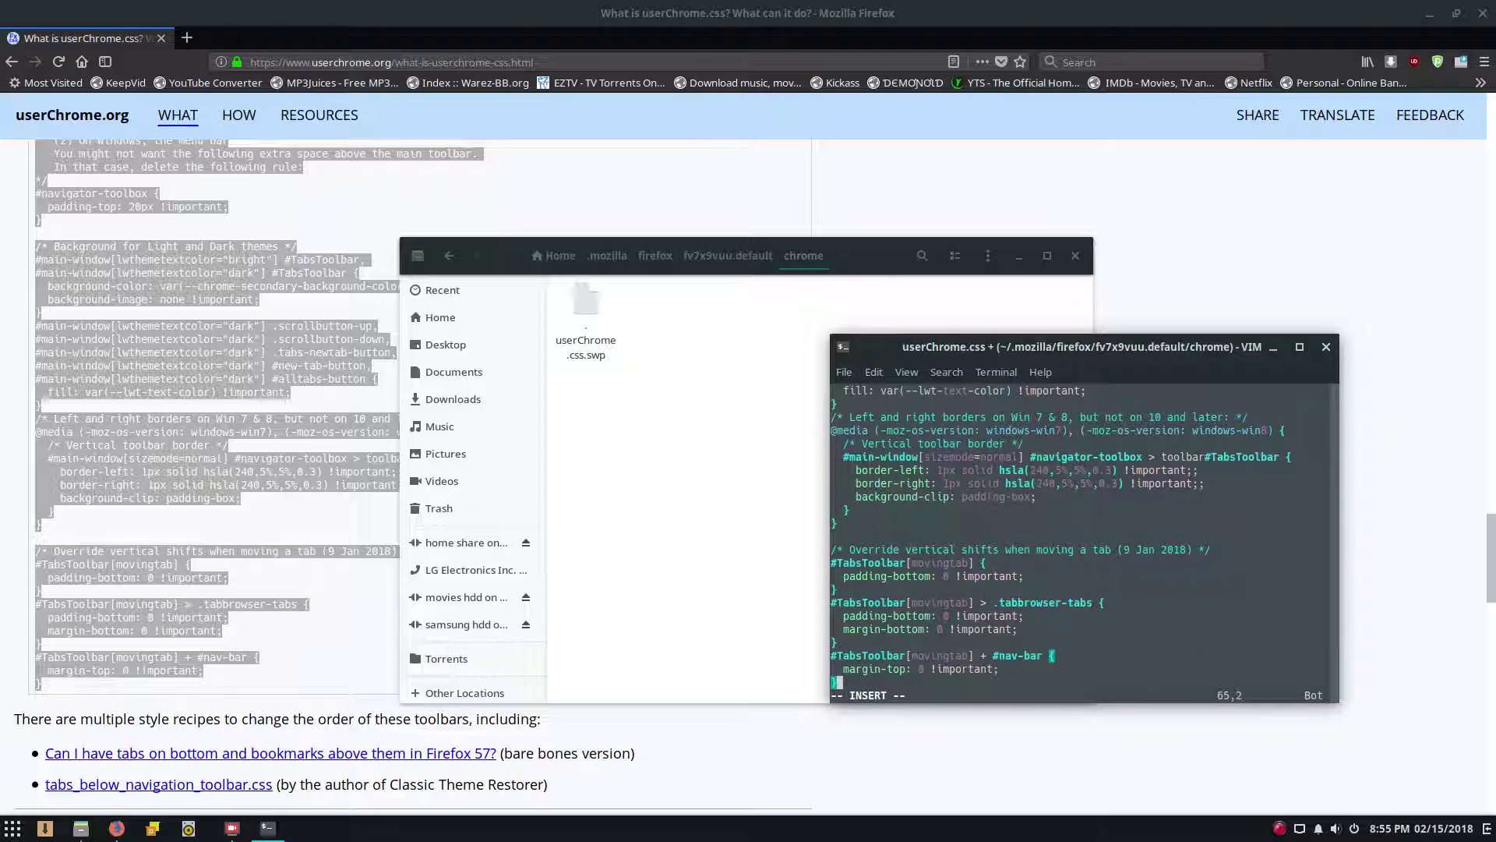
pyautogui.press('Escape')
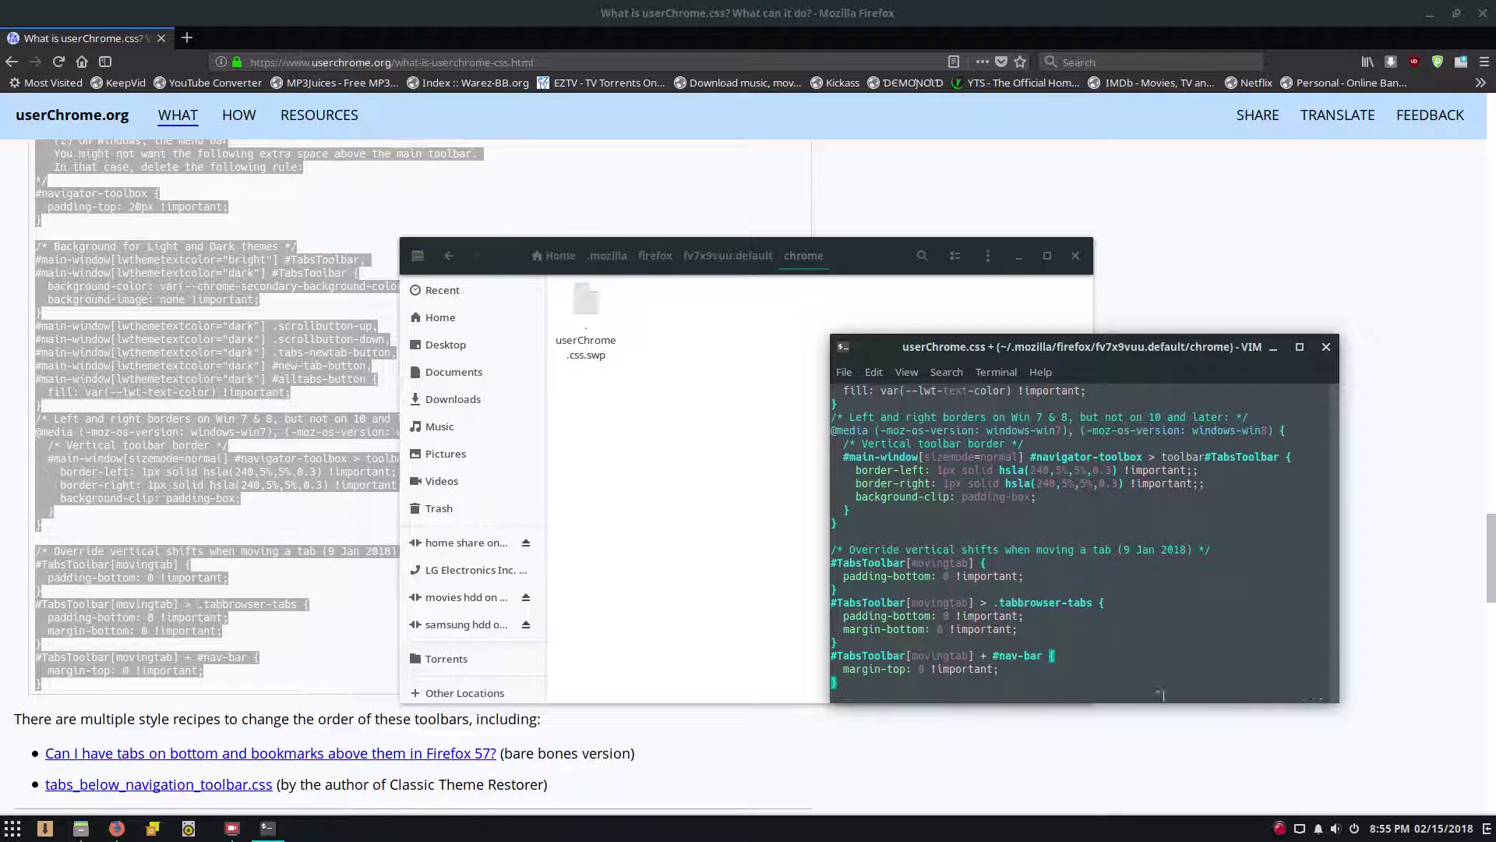
pyautogui.write(':wq')
pyautogui.press('Return')
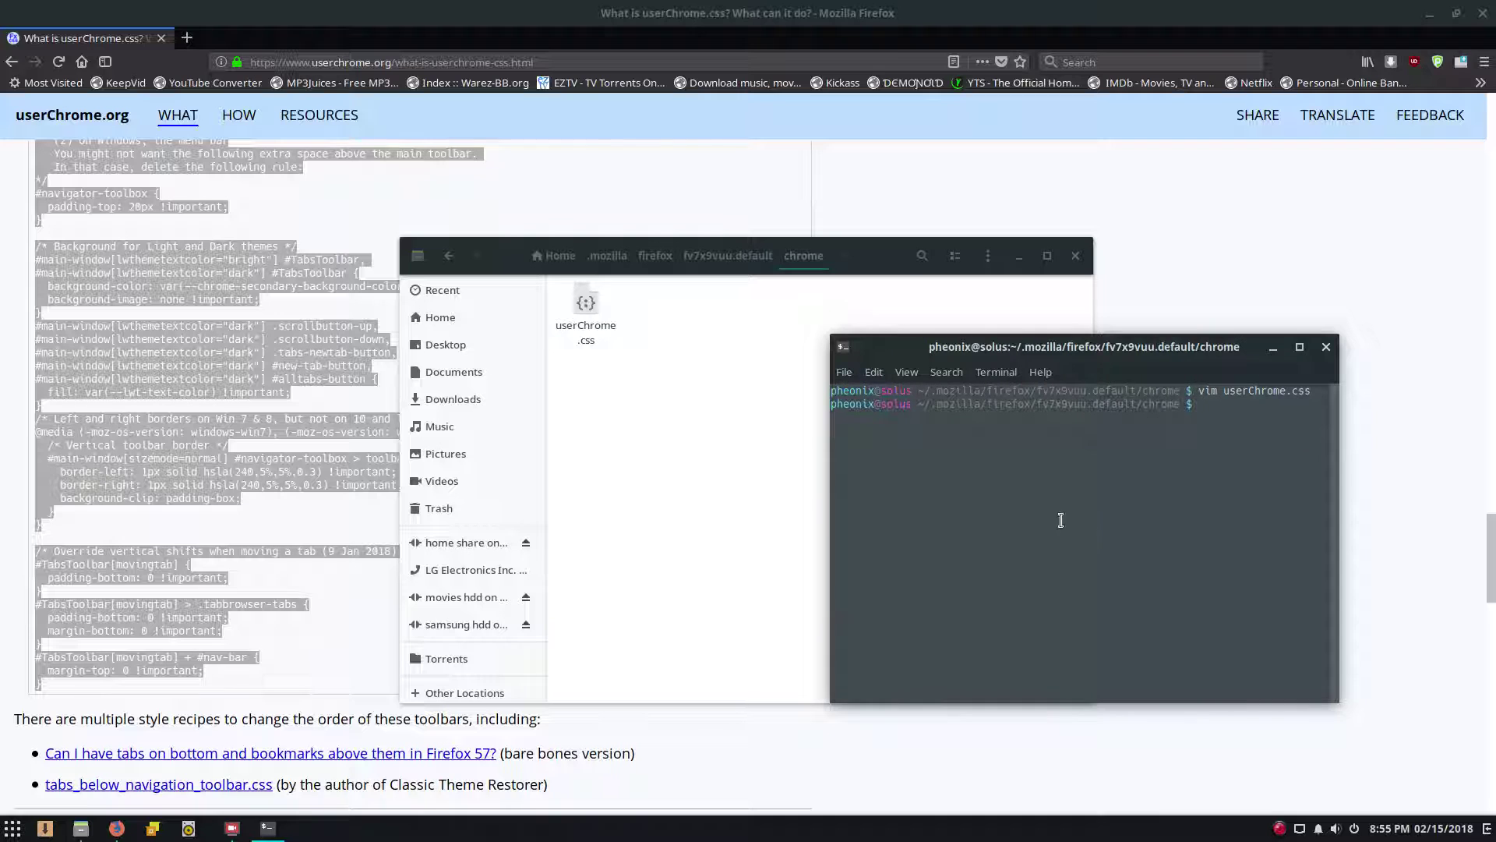
# - Close the terminal and file manager, then quit Firefox
pyautogui.click(1327, 346)
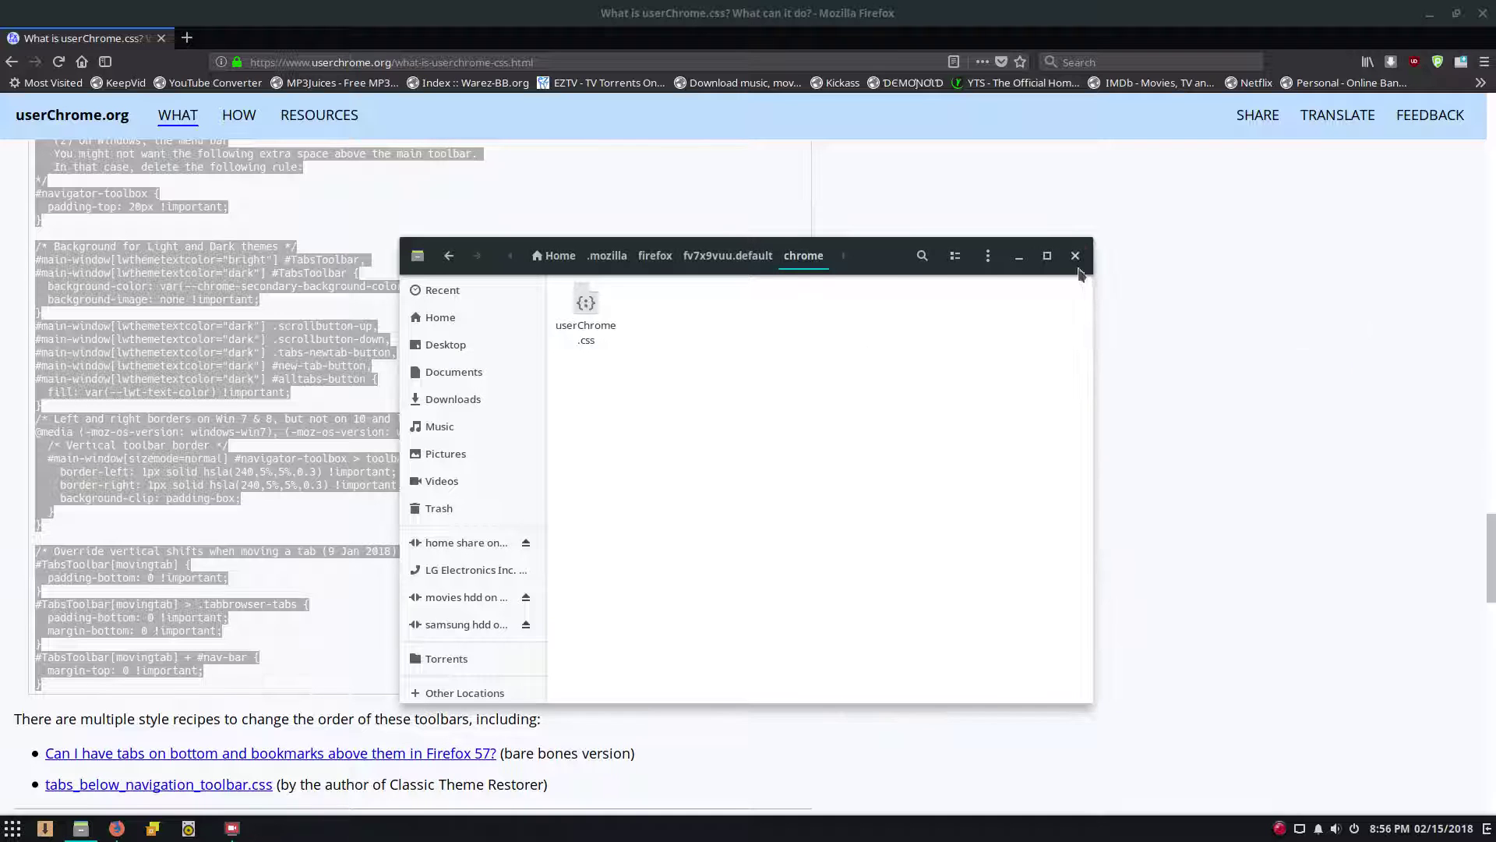
pyautogui.click(1076, 255)
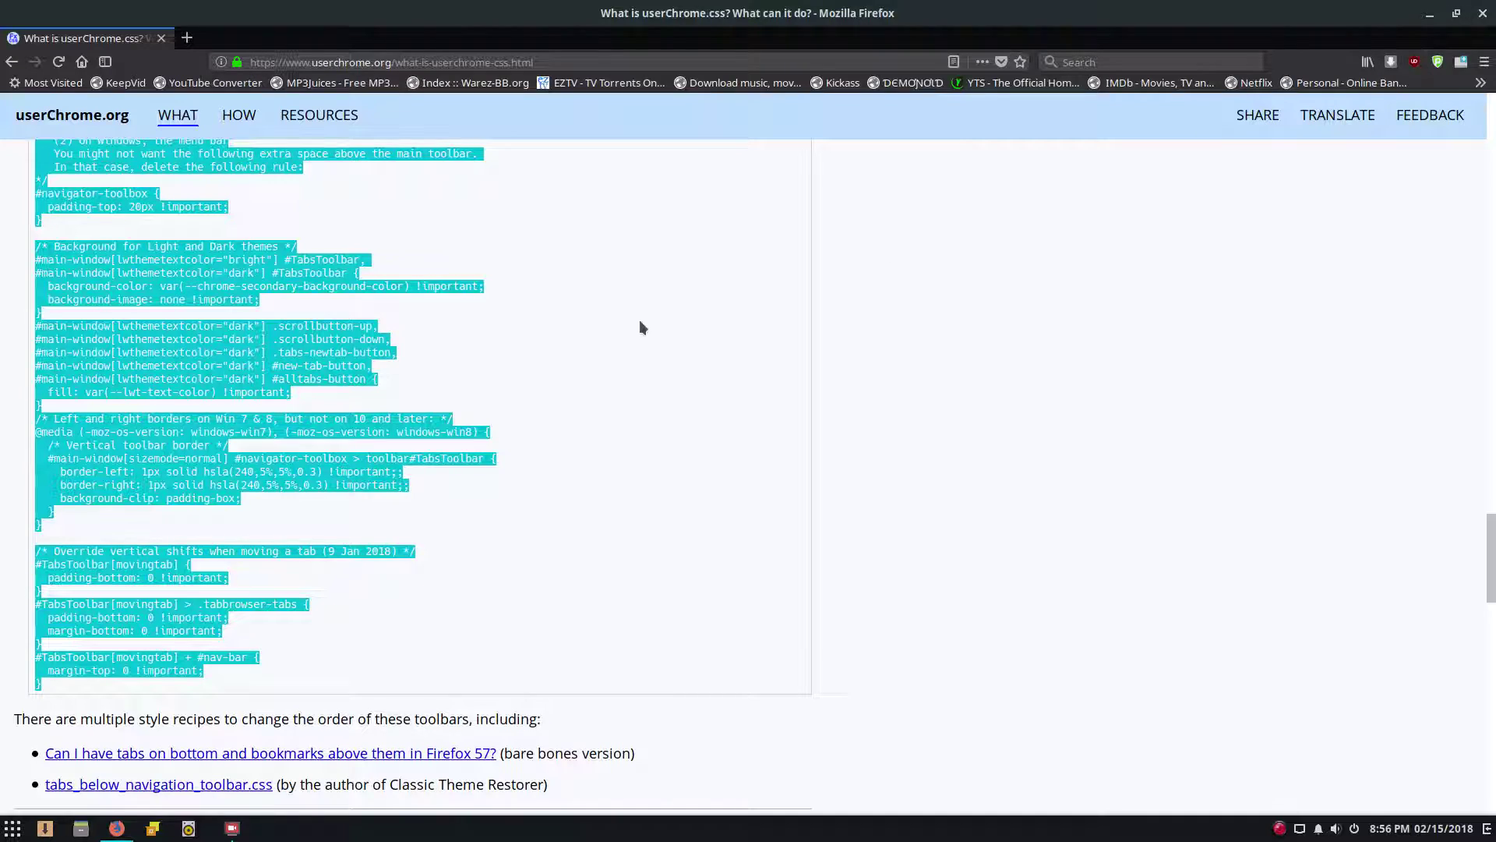
pyautogui.hotkey('ctrl', 'q')
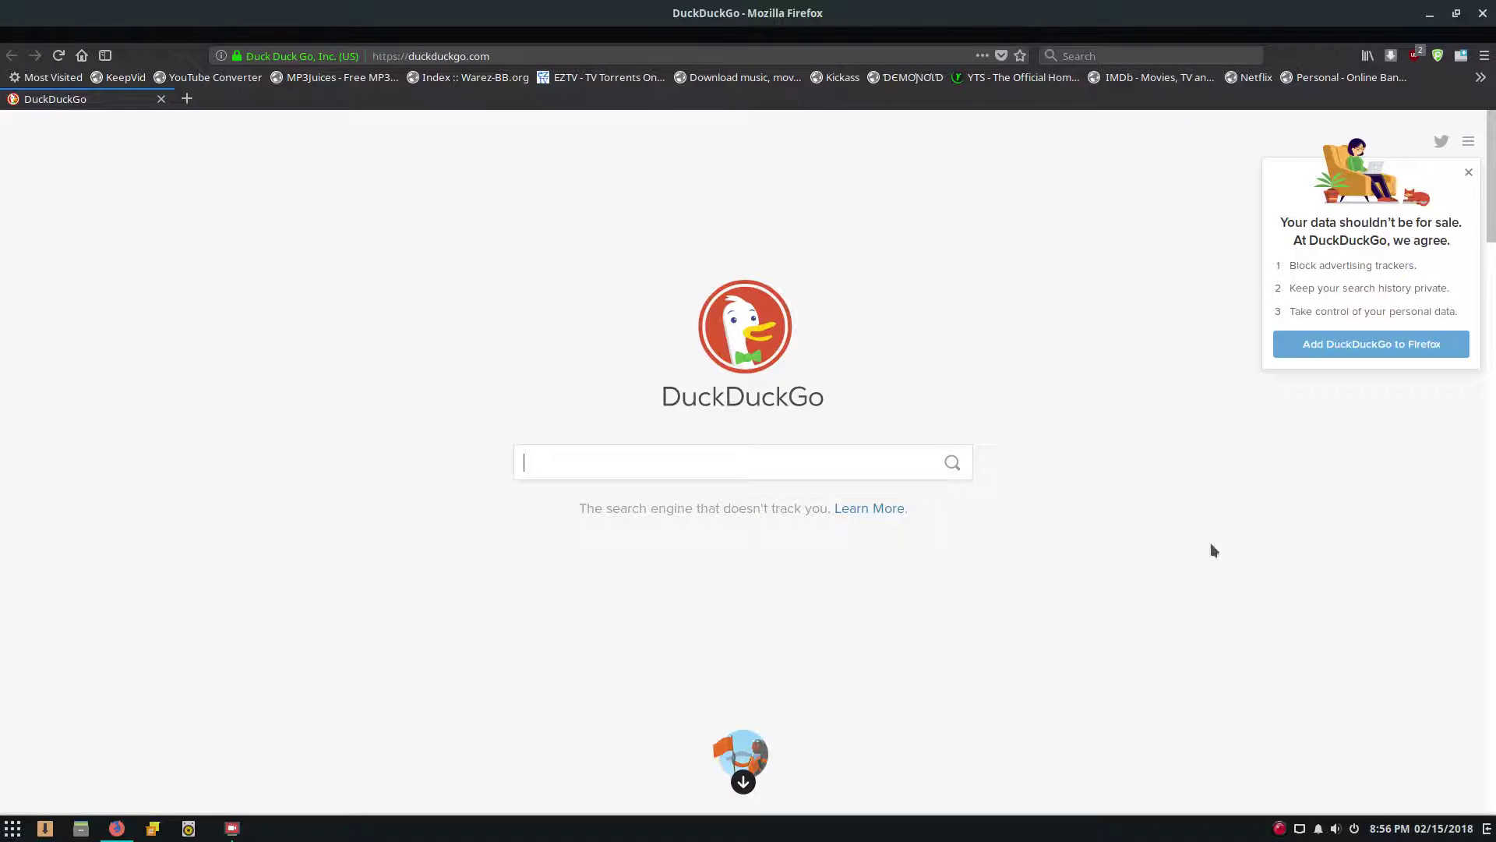
# - Restore the SimpleScreenRecorder window over the restarted Firefox
pyautogui.click(231, 828)
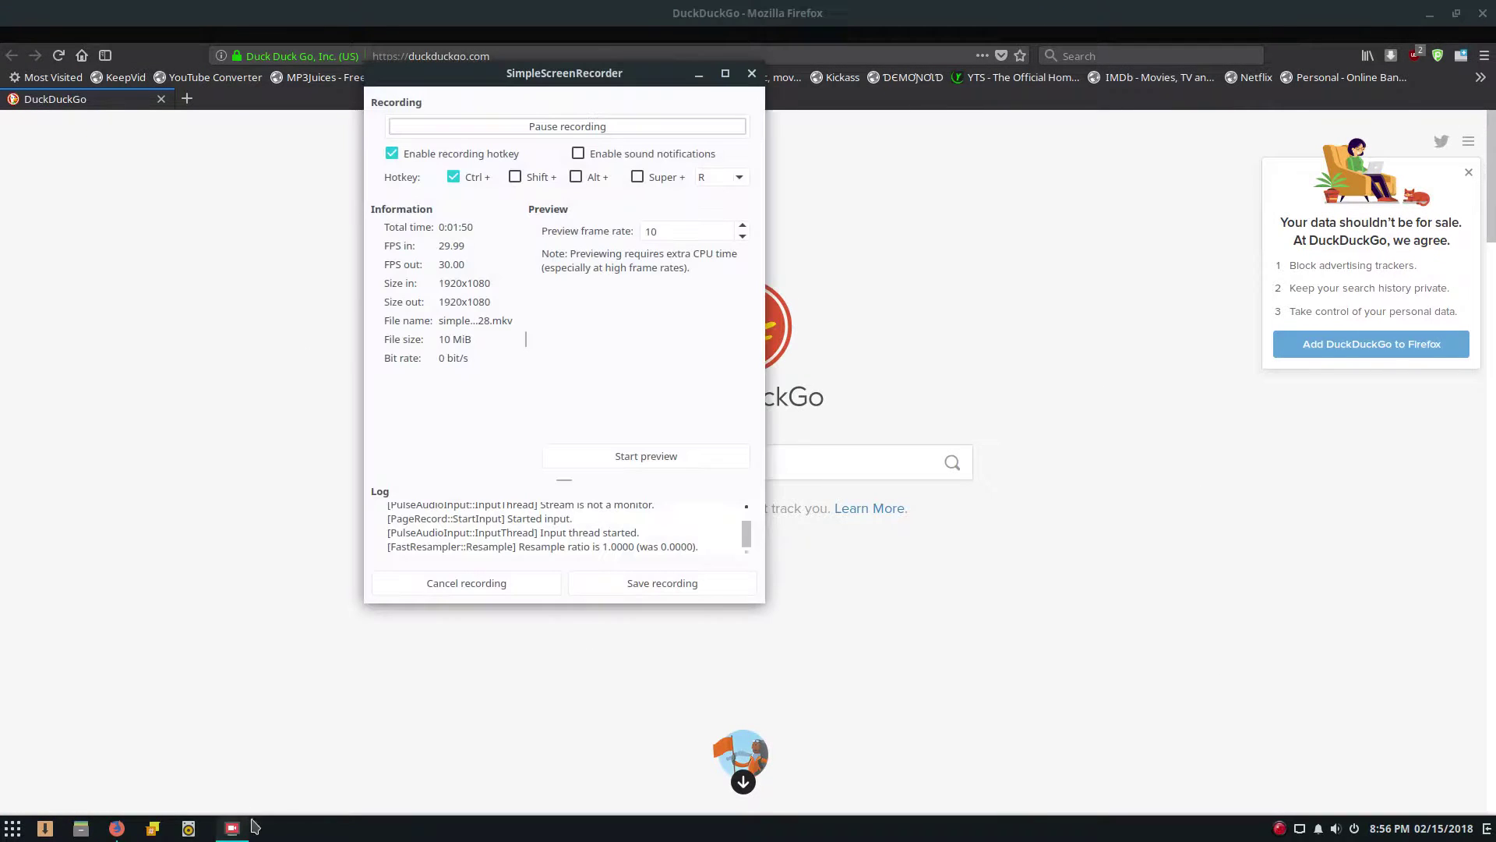